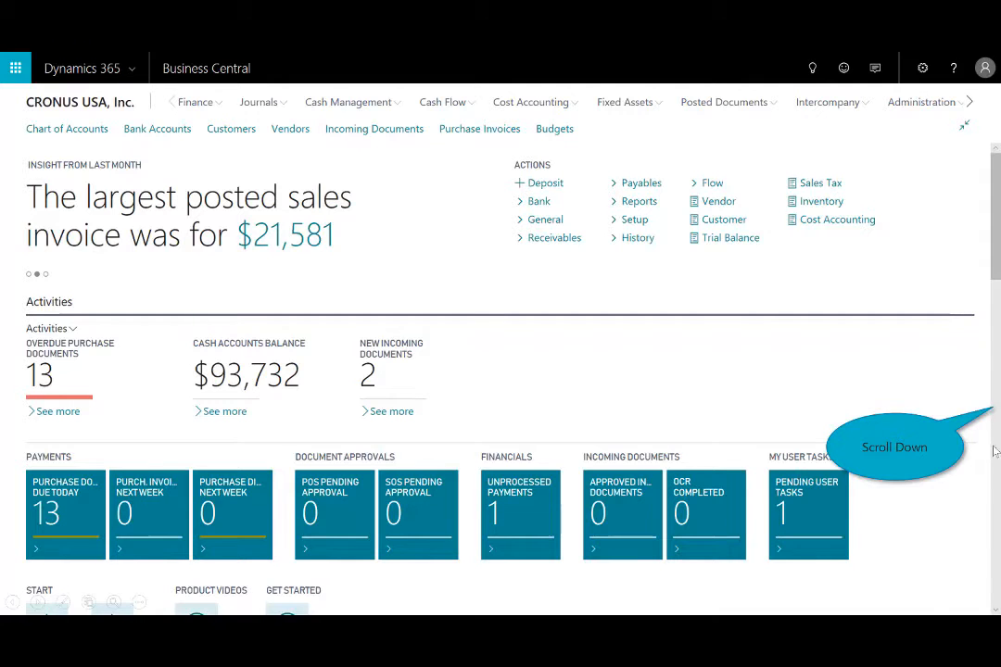
Drill into the 10W bar of the Aged Accounts Receivable chart, view its customer ledger entries, and close them.
{"action": "scroll", "coordinate": [992, 449], "scroll_direction": "down", "scroll_amount": 8}
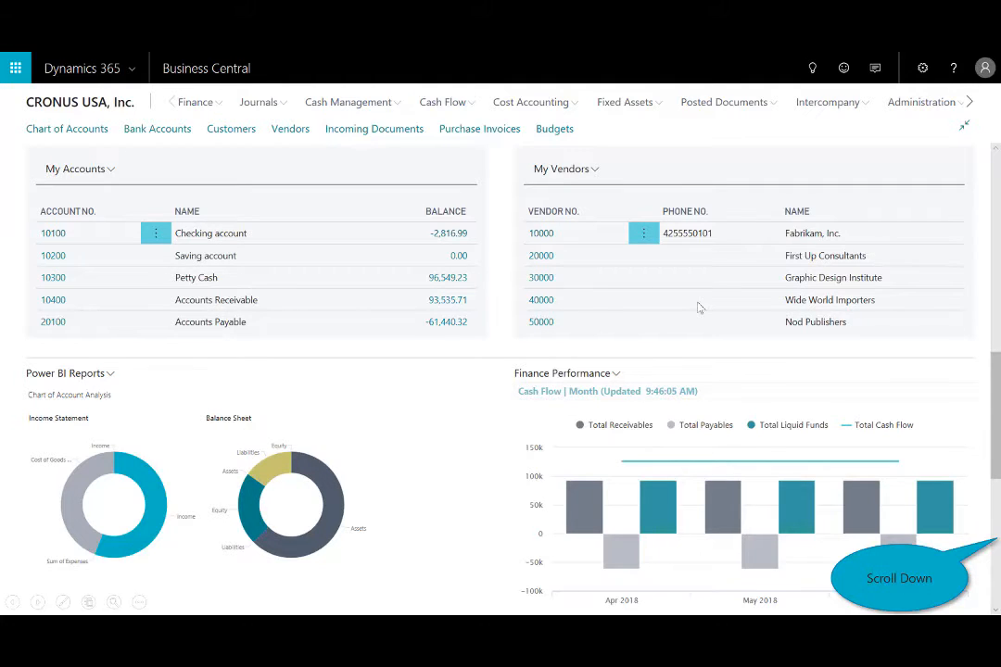
{"action": "scroll", "coordinate": [700, 308], "scroll_direction": "down", "scroll_amount": 5}
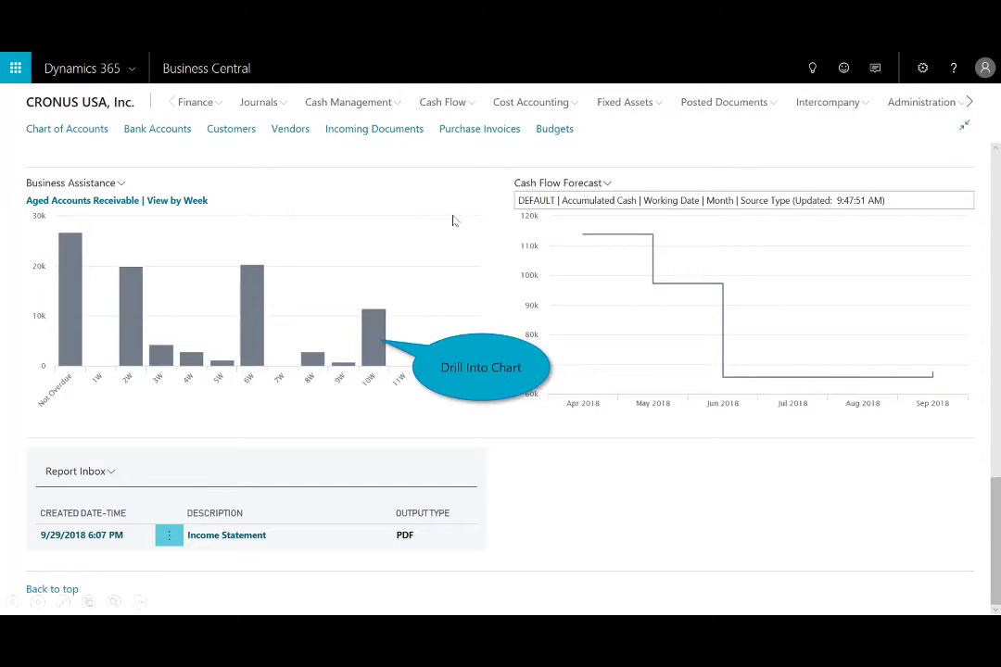
{"action": "left_click", "coordinate": [374, 338]}
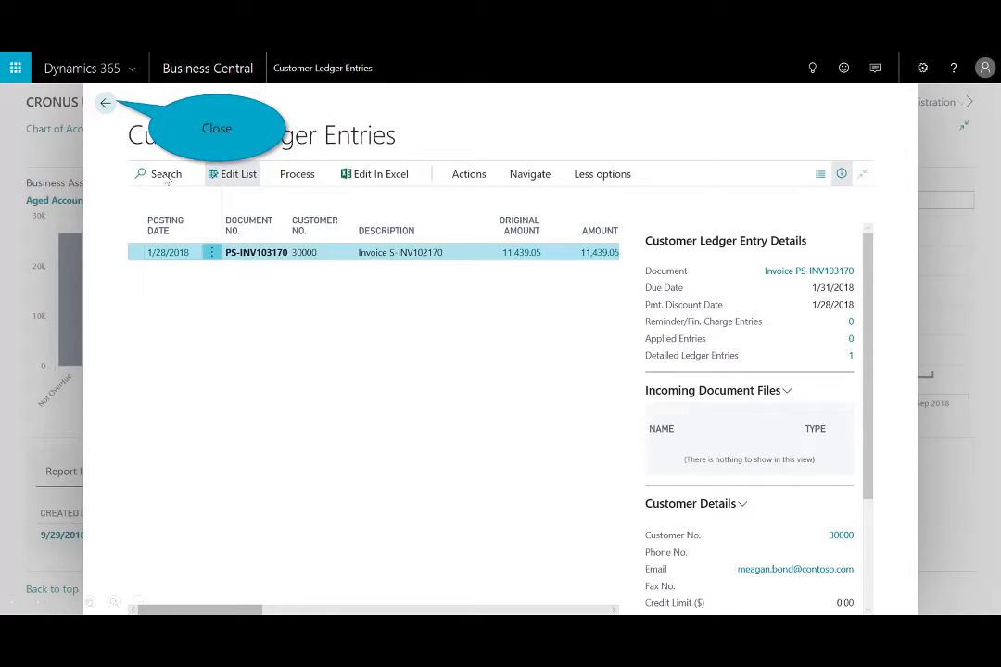
{"action": "left_click", "coordinate": [105, 102]}
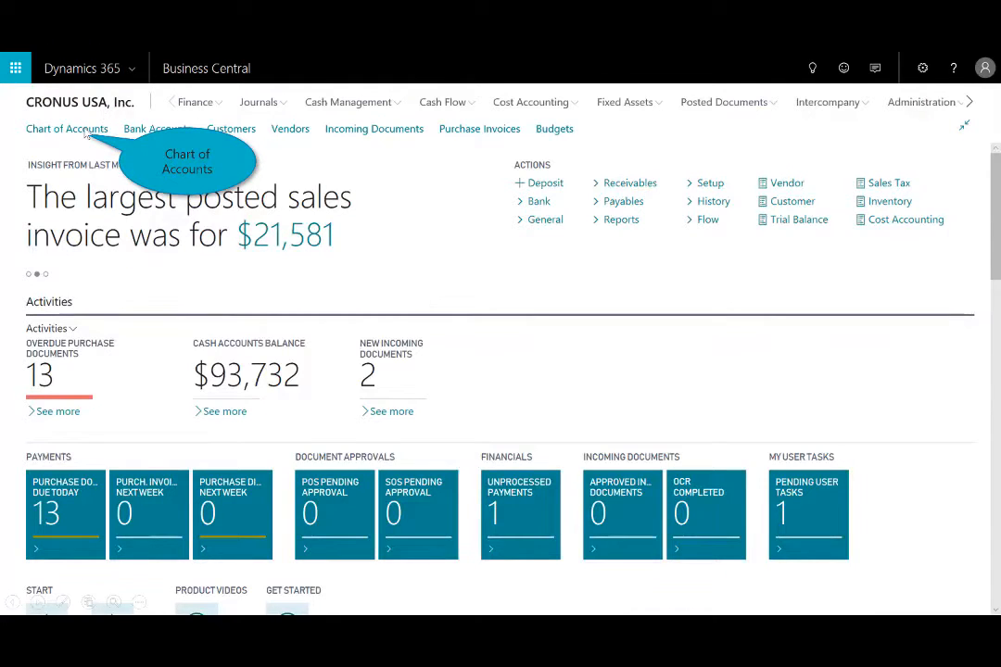
View the Chart of Accounts, and return to the company's home page.
{"action": "left_click", "coordinate": [66, 129]}
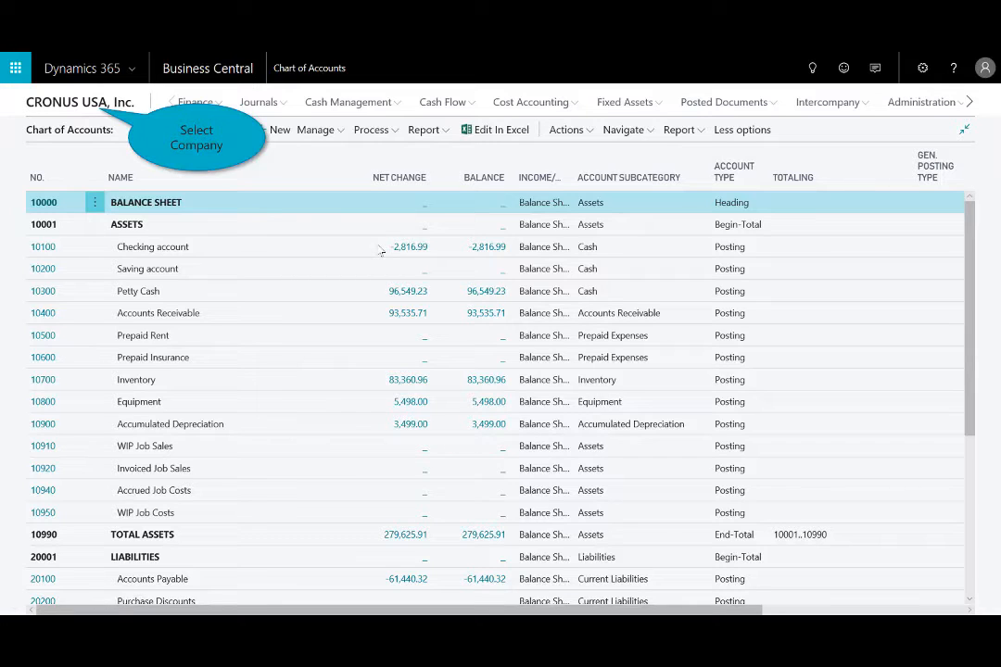
{"action": "left_click", "coordinate": [92, 104]}
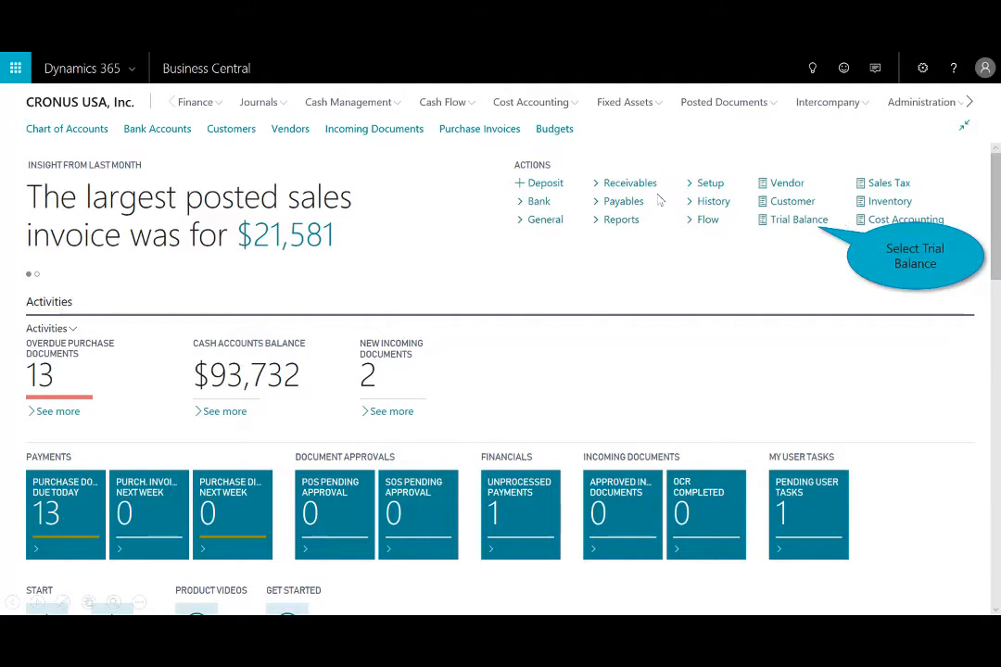
View the Trial Balance Detail/Summary report from the home page actions, and close it.
{"action": "left_click", "coordinate": [799, 223]}
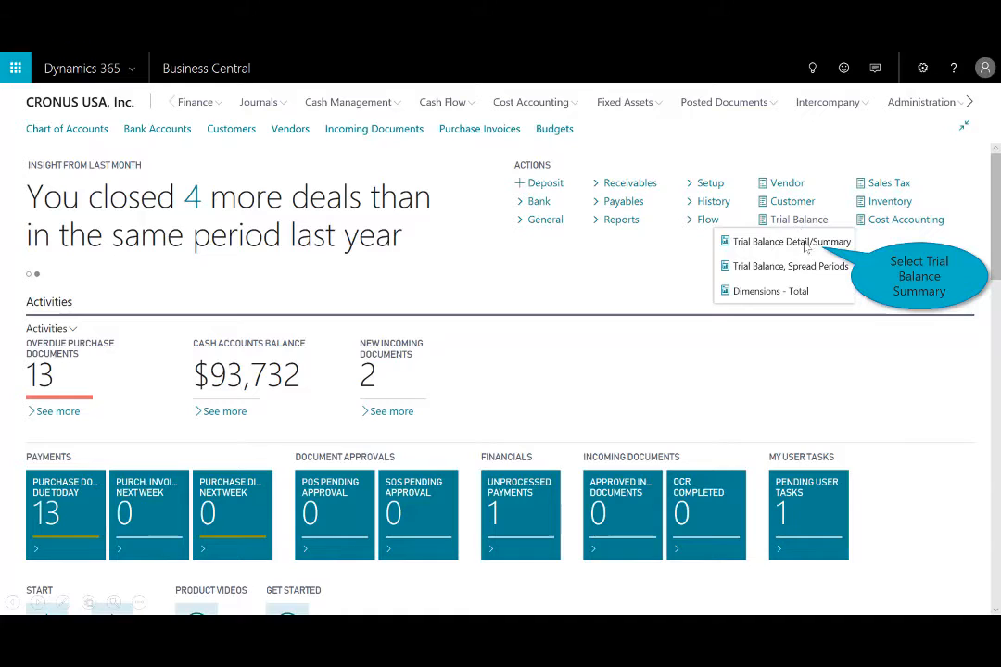
{"action": "left_click", "coordinate": [802, 241]}
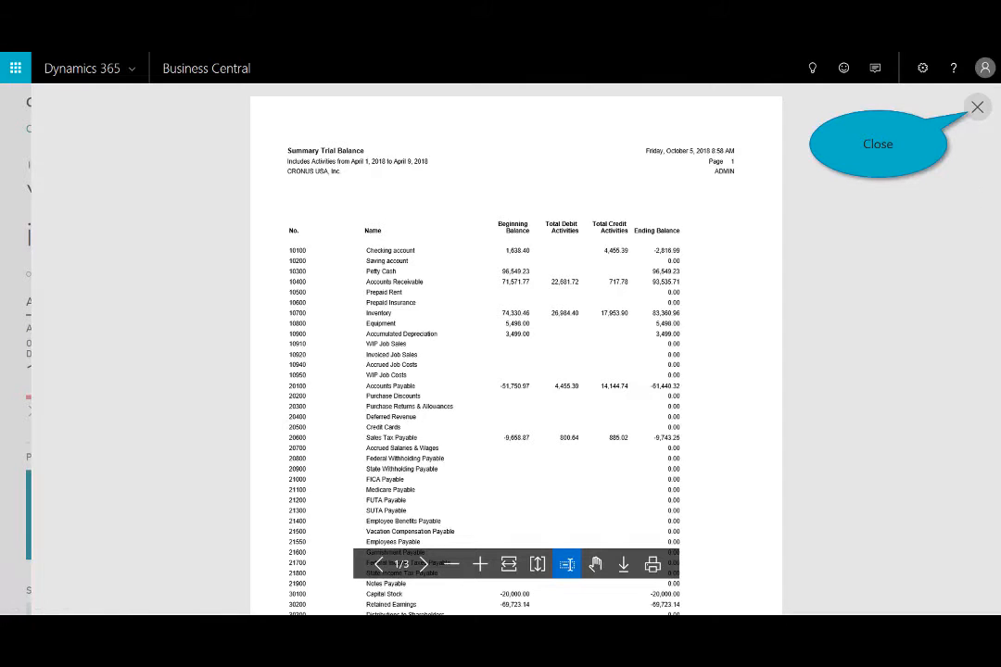
{"action": "left_click", "coordinate": [976, 108]}
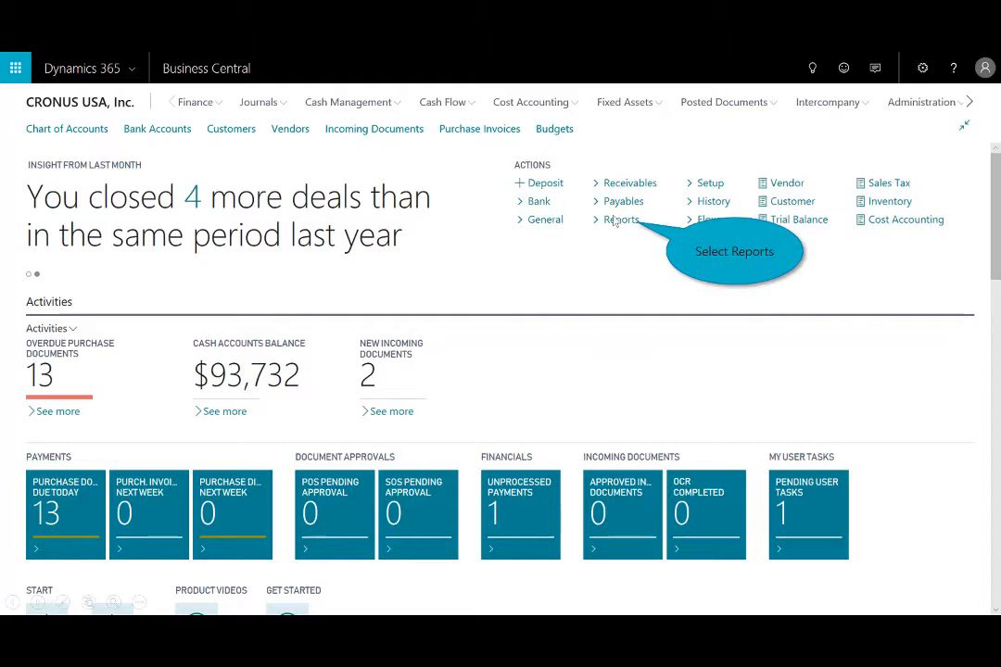
Open the Balance Sheet as an Excel report, review it in Excel, and close the workbook.
{"action": "left_click", "coordinate": [615, 220]}
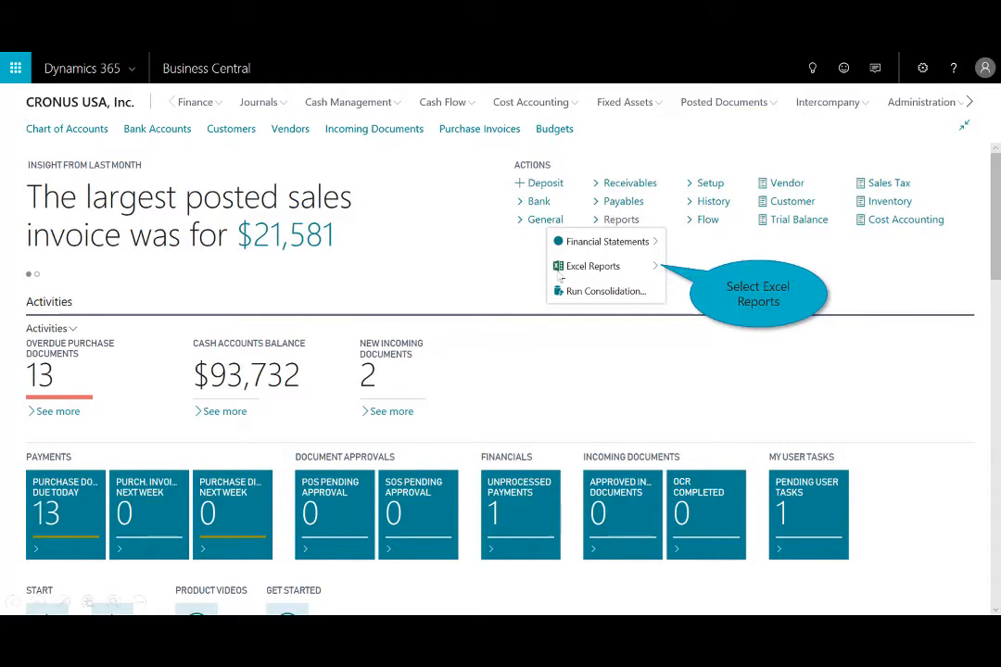
{"action": "left_click", "coordinate": [618, 268]}
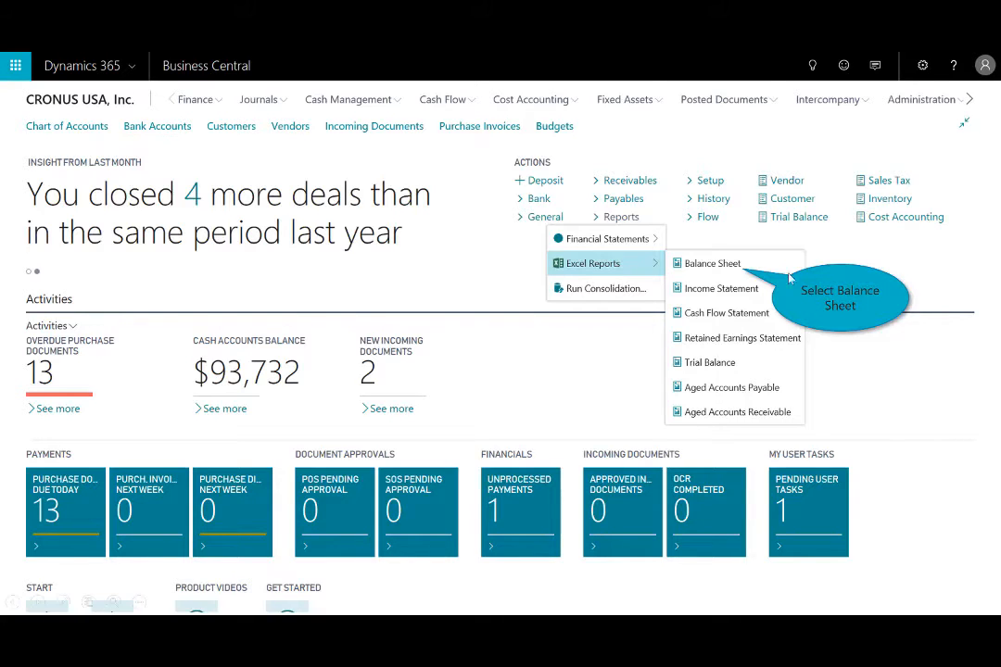
{"action": "left_click", "coordinate": [712, 264]}
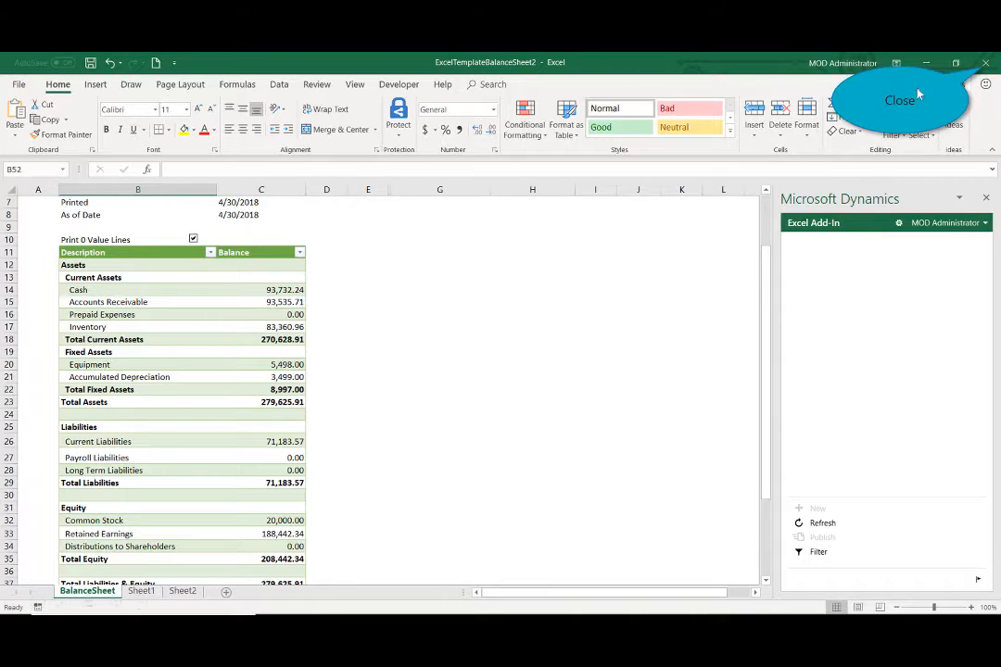
{"action": "left_click", "coordinate": [985, 70]}
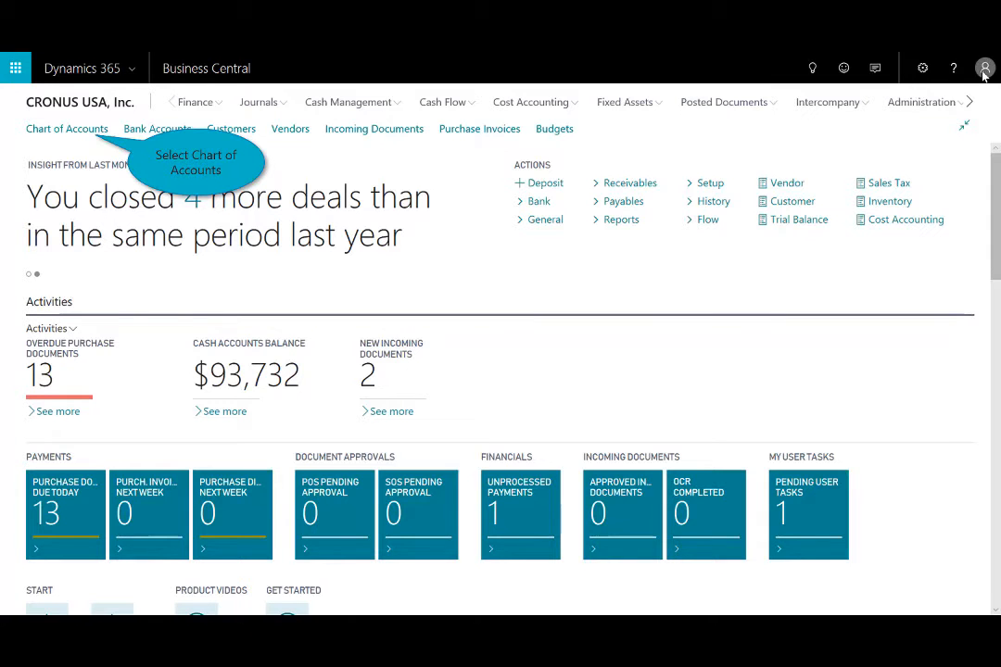
Search the Chart of Accounts for "travel".
{"action": "left_click", "coordinate": [86, 130]}
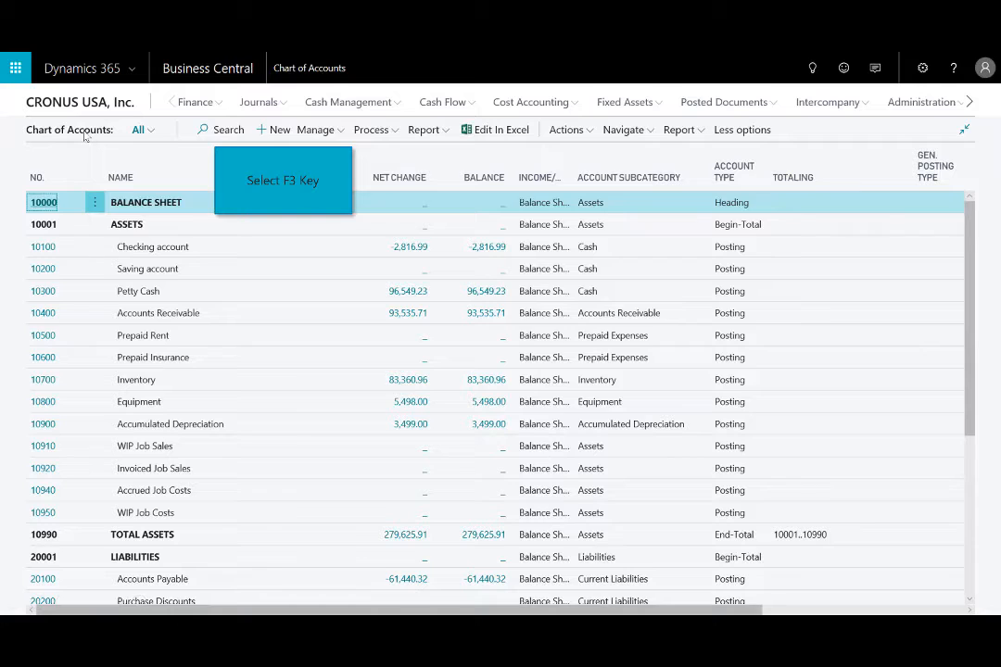
{"action": "left_click", "coordinate": [238, 135]}
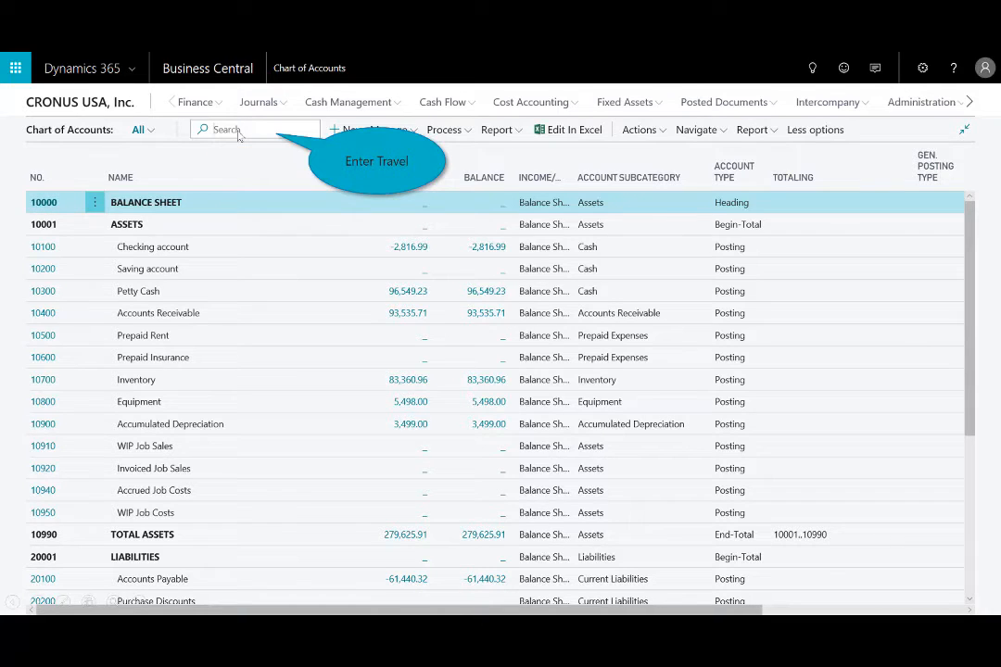
{"action": "type", "text": "travel"}
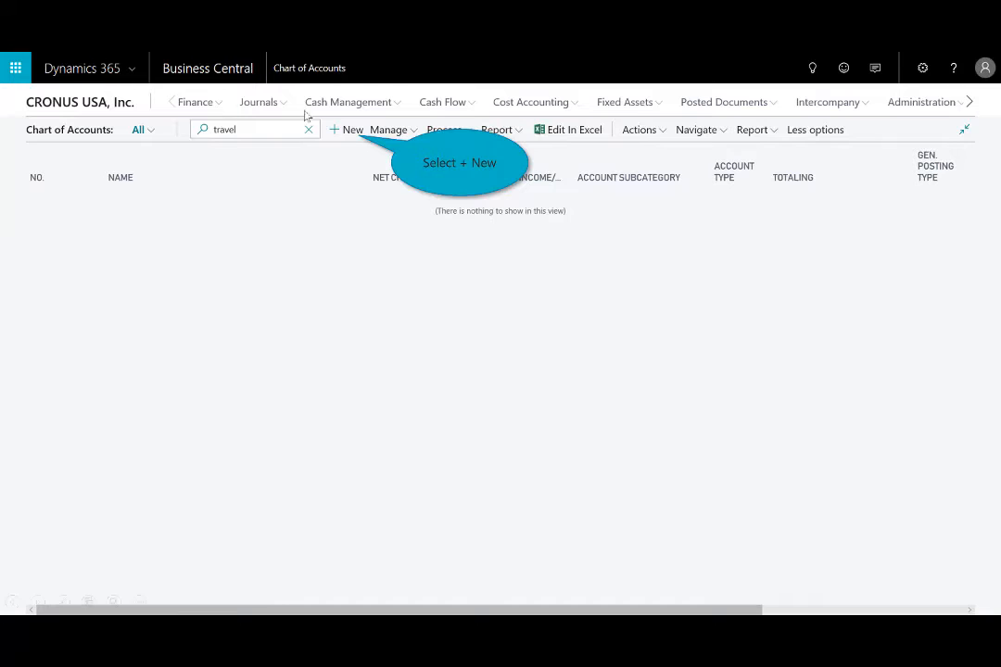
Create a new G/L account with number 61550 and the name Travel Expense.
{"action": "left_click", "coordinate": [350, 131]}
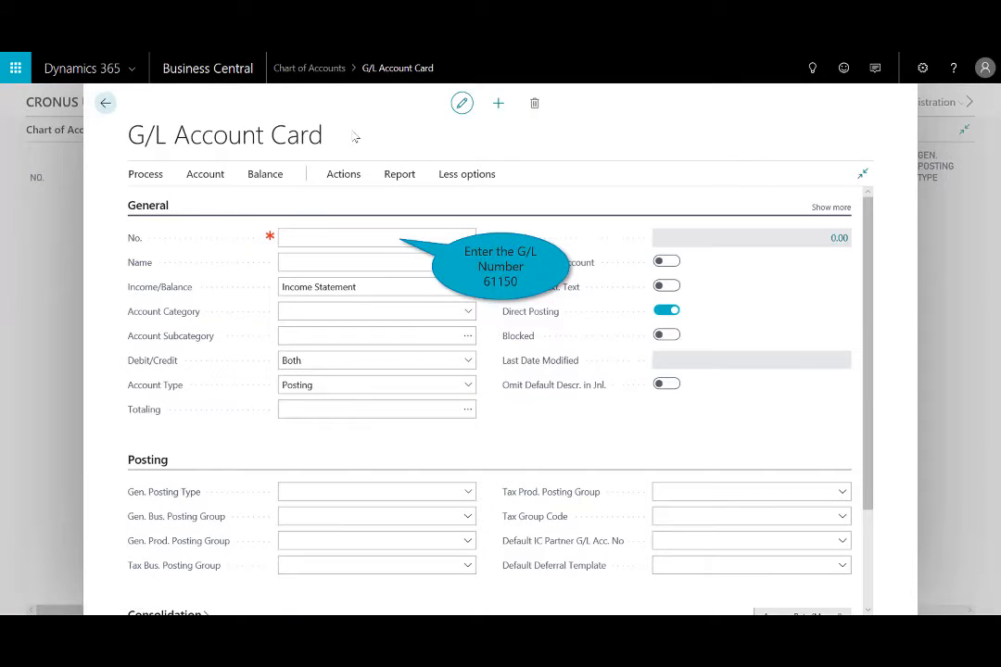
{"action": "type", "text": "61550"}
{"action": "key", "text": "Tab"}
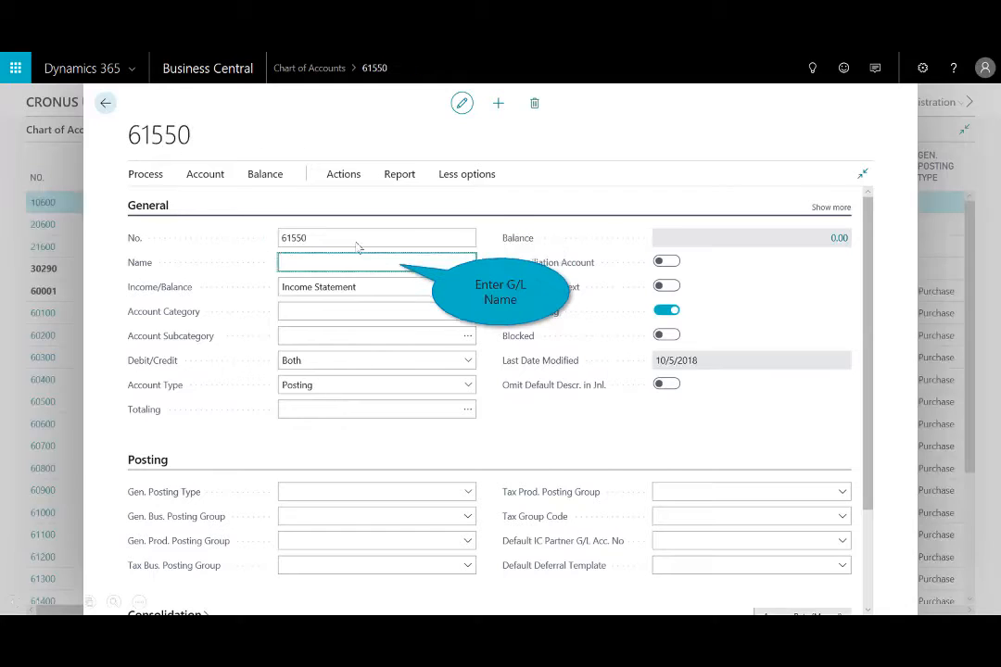
{"action": "type", "text": "Travel Expense"}
{"action": "key", "text": "Tab"}
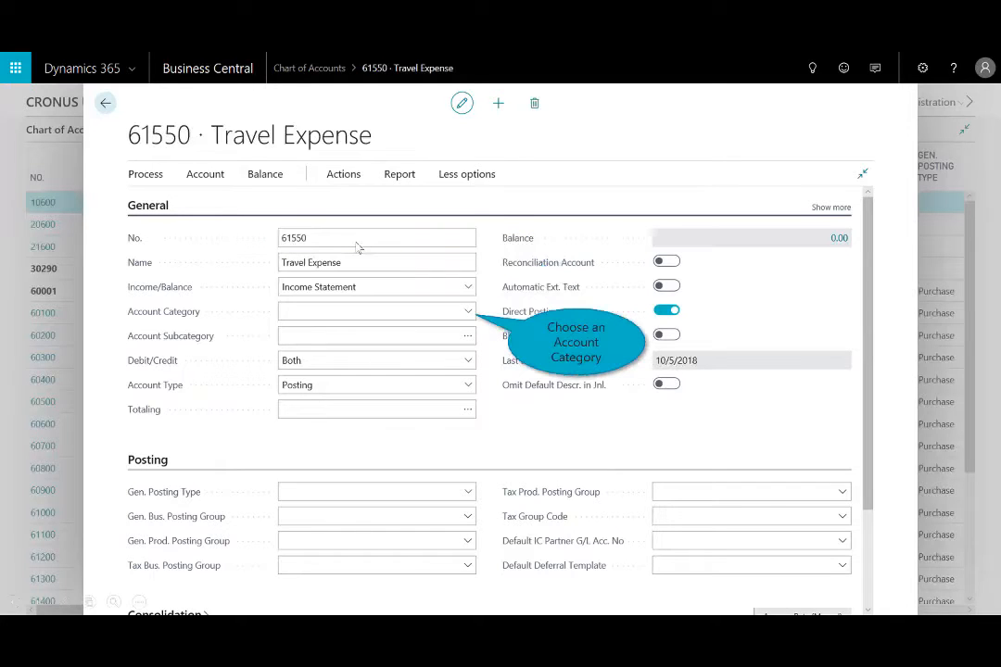
Set the new account's category to Expense and its subcategory to Travel Expense, and close the card.
{"action": "left_click", "coordinate": [469, 313]}
{"action": "left_click", "coordinate": [305, 377]}
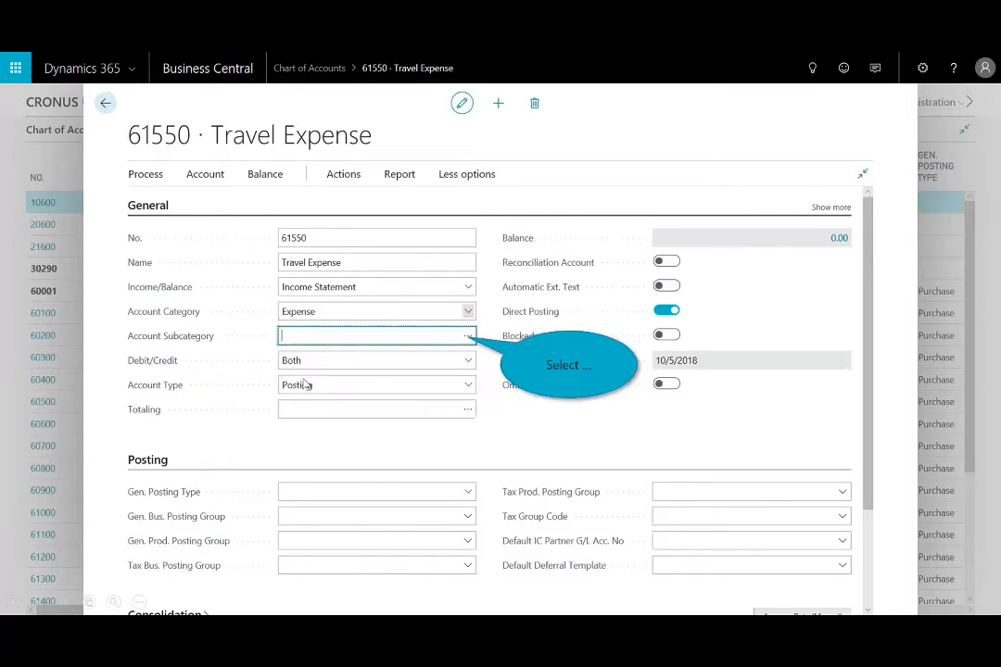
{"action": "left_click", "coordinate": [468, 335]}
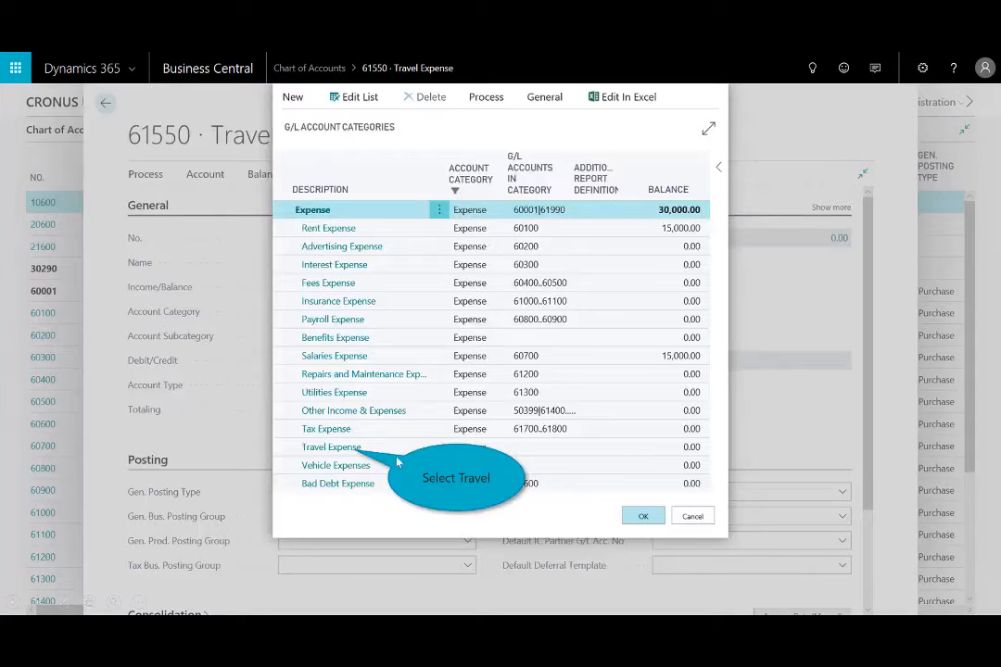
{"action": "left_click", "coordinate": [334, 447]}
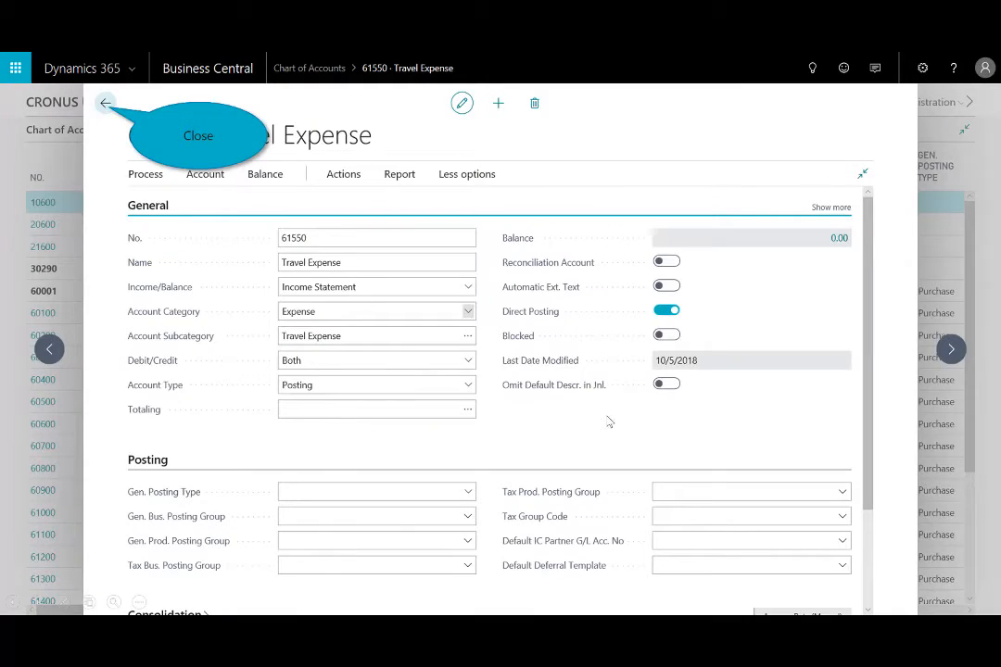
{"action": "left_click", "coordinate": [106, 103]}
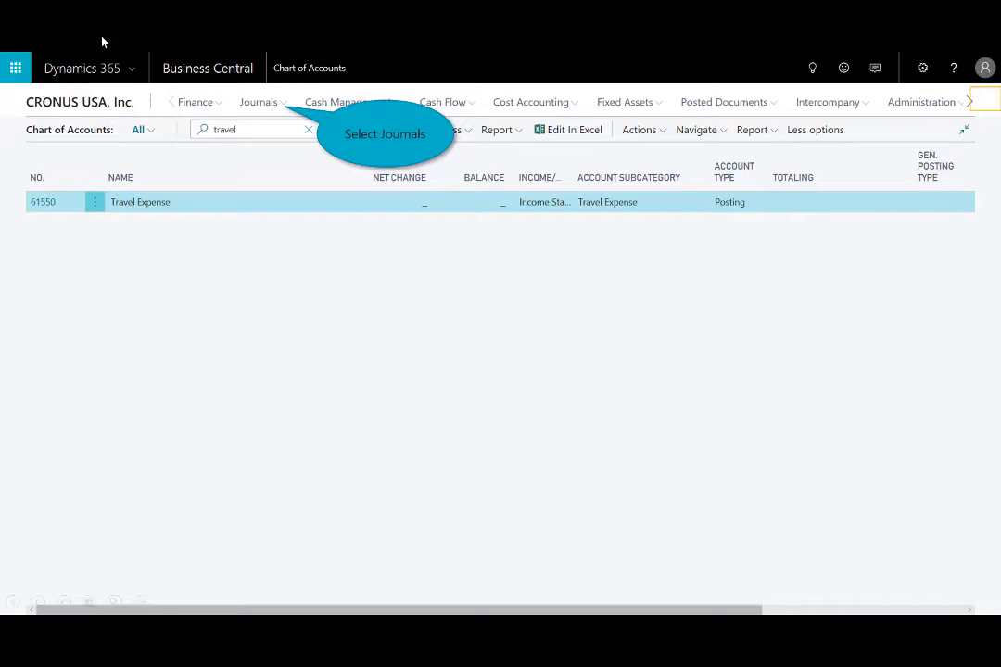
Open the DEFAULT batch of the general journals.
{"action": "left_click", "coordinate": [265, 103]}
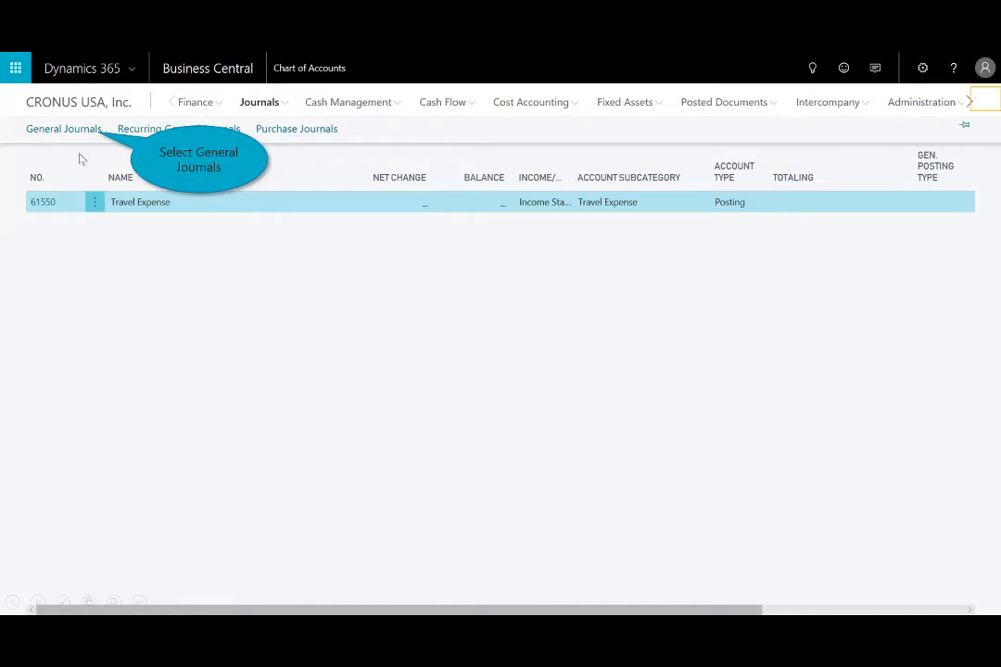
{"action": "left_click", "coordinate": [95, 133]}
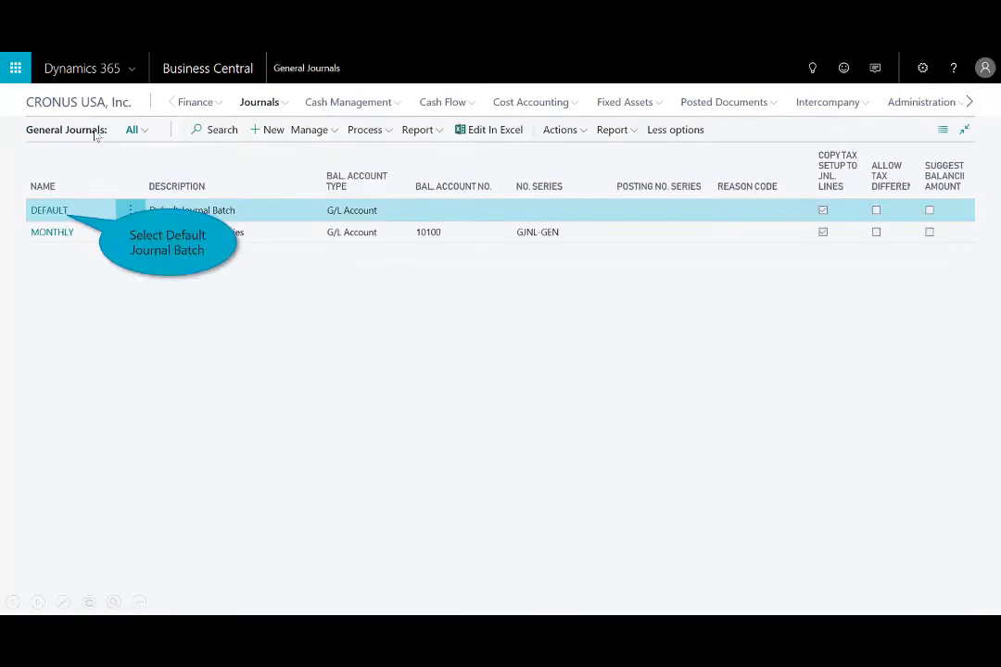
{"action": "left_click", "coordinate": [60, 211]}
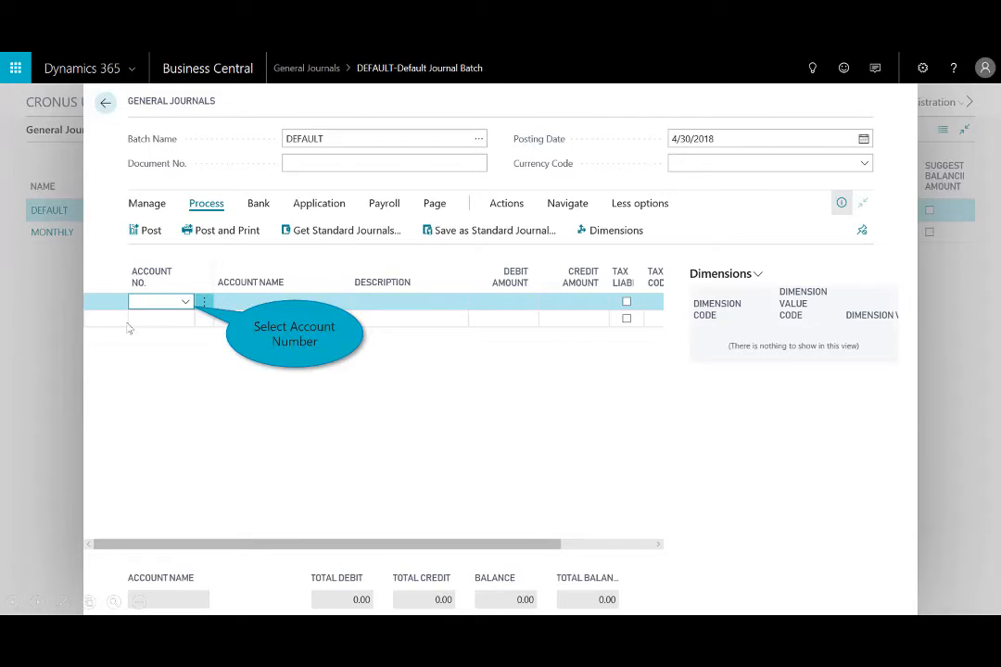
Enter a journal line for account 61550 Travel Expense with a debit amount of 14,500.
{"action": "left_click", "coordinate": [187, 302]}
{"action": "type", "text": "61"}
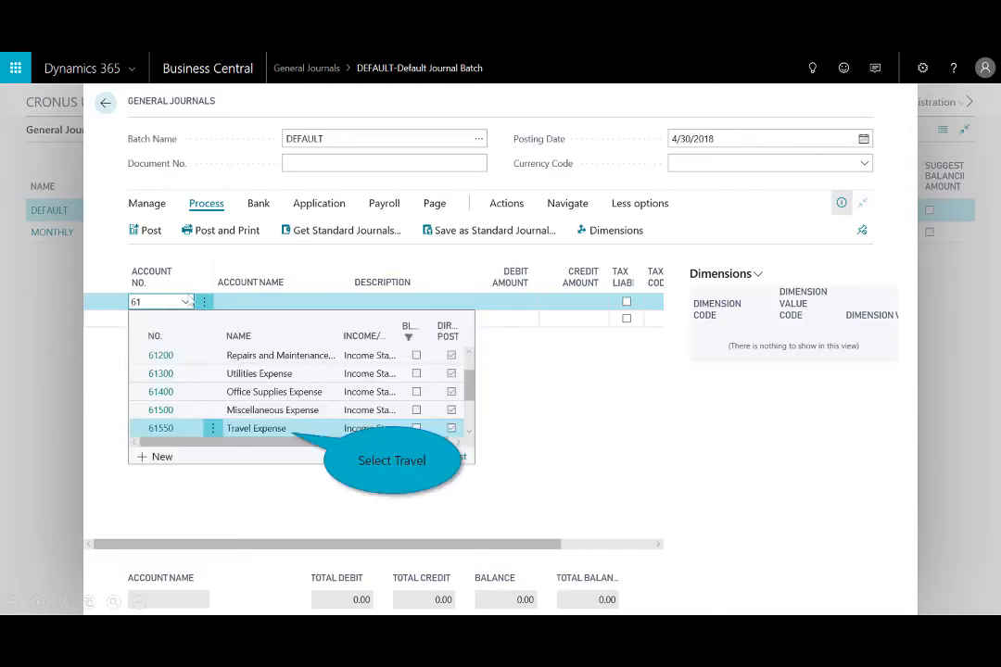
{"action": "left_click", "coordinate": [256, 428]}
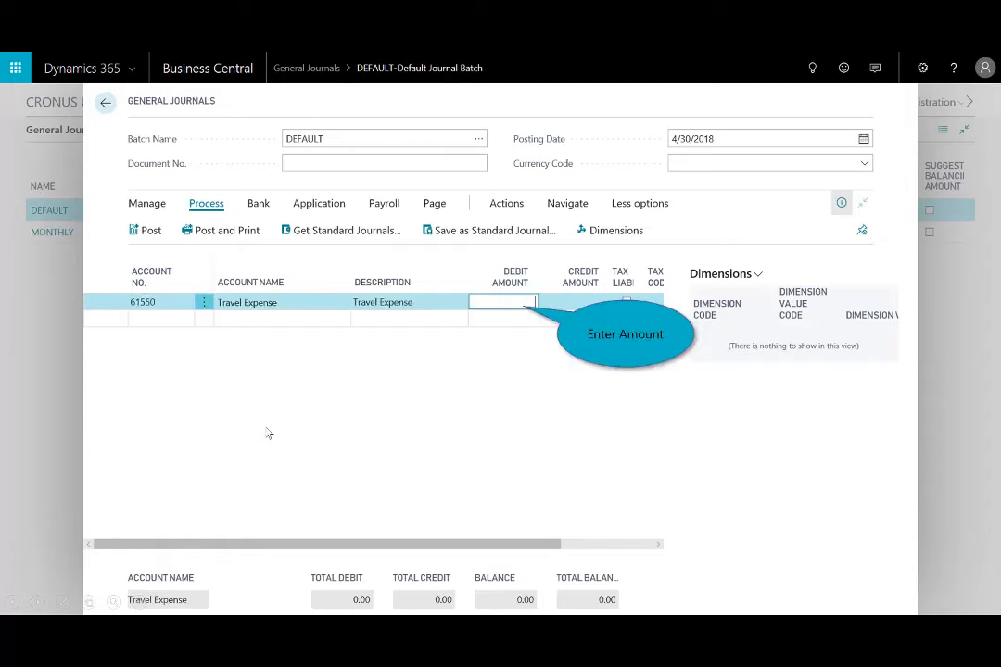
{"action": "type", "text": "14500"}
{"action": "key", "text": "Tab"}
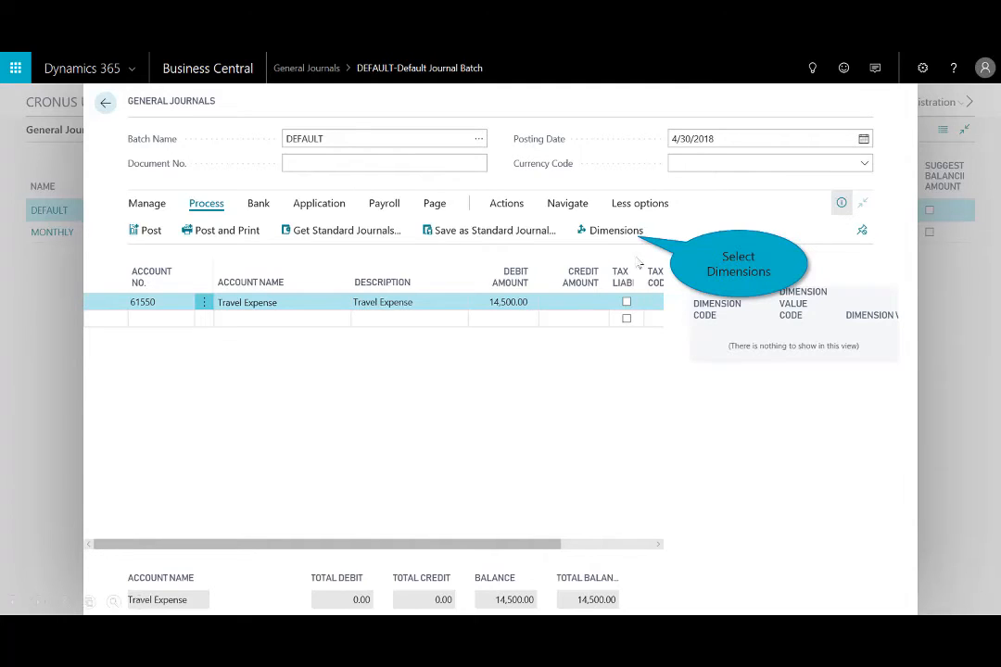
Assign the DEPARTMENT dimension with value SALES to the Travel Expense journal line, and close the dimension entries.
{"action": "left_click", "coordinate": [613, 232]}
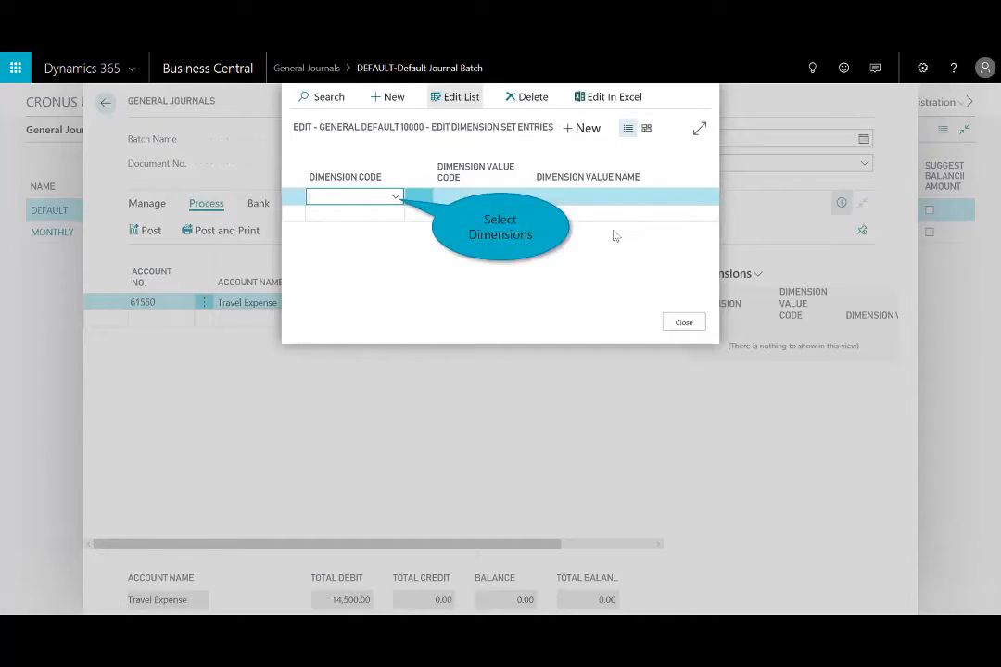
{"action": "left_click", "coordinate": [397, 196]}
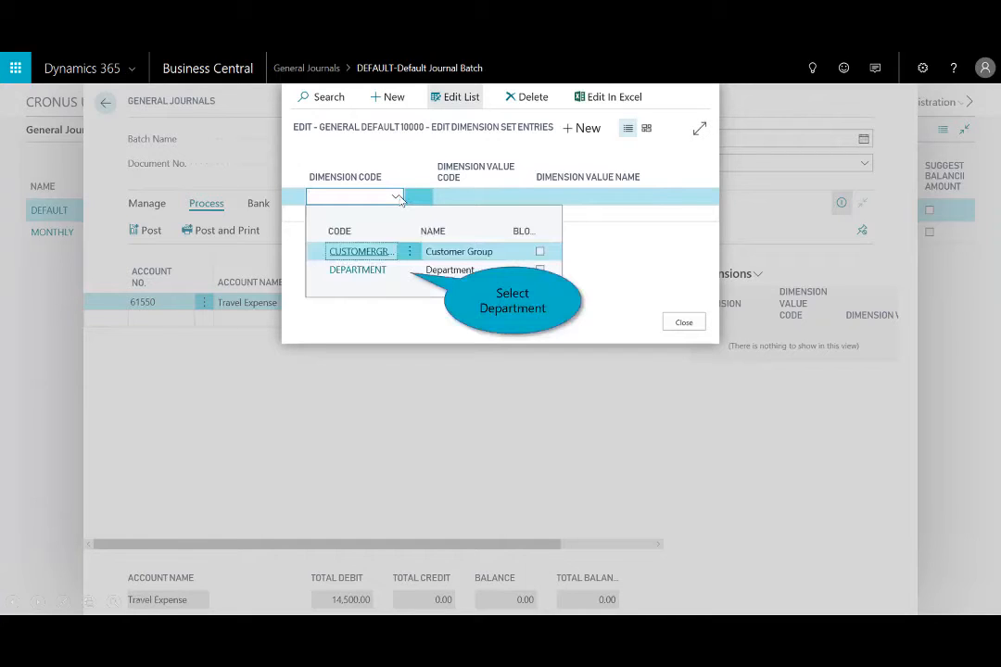
{"action": "left_click", "coordinate": [402, 270]}
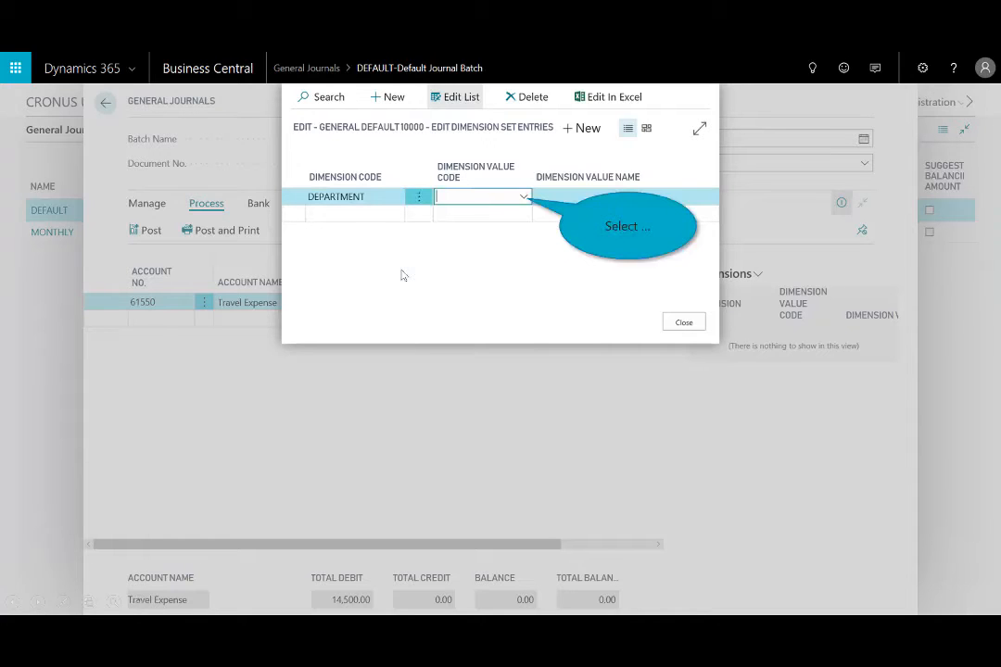
{"action": "left_click", "coordinate": [524, 198]}
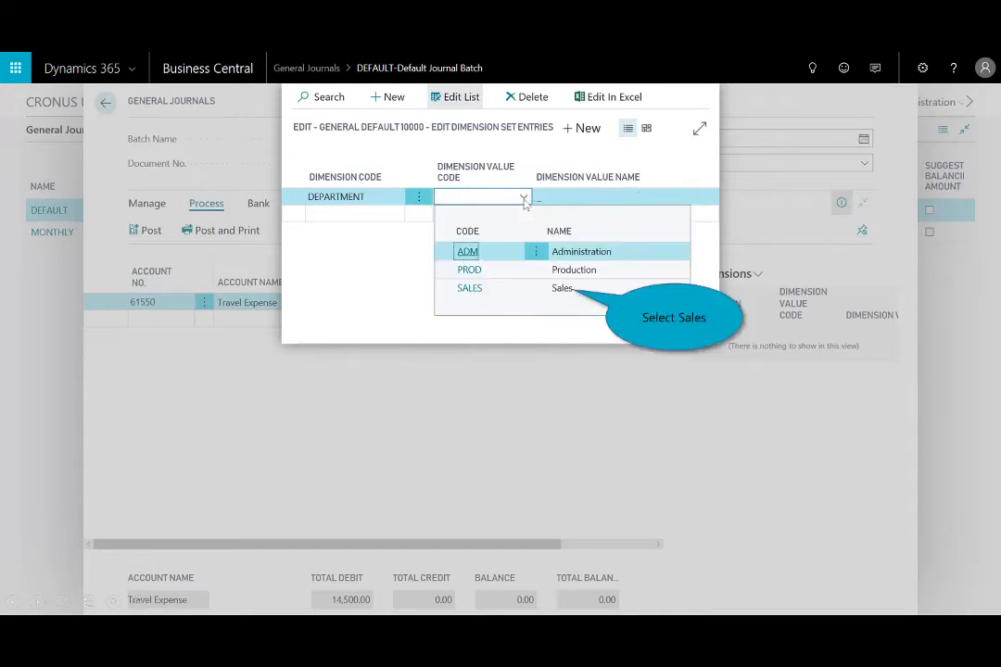
{"action": "left_click", "coordinate": [560, 295]}
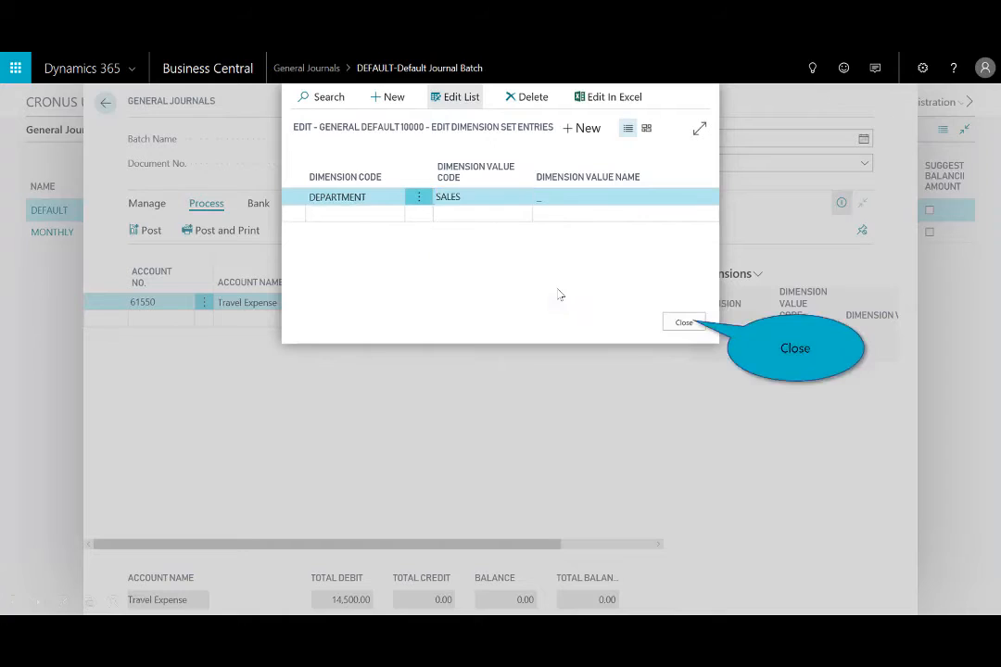
{"action": "left_click", "coordinate": [685, 322]}
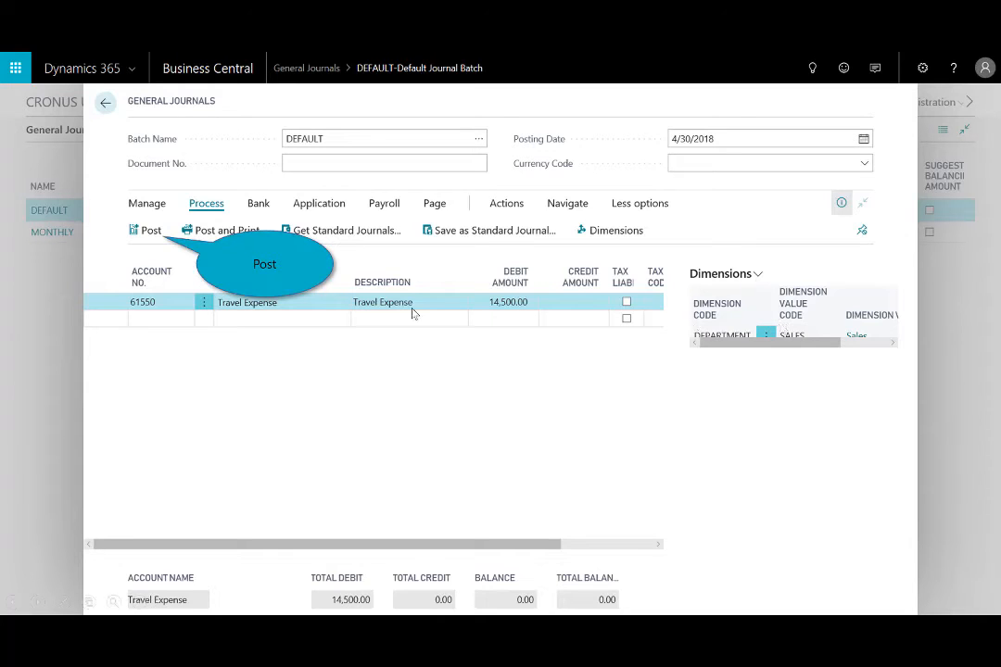
Post the Travel Expense journal line in the DEFAULT batch and dismiss the posting confirmation.
{"action": "left_click", "coordinate": [148, 230]}
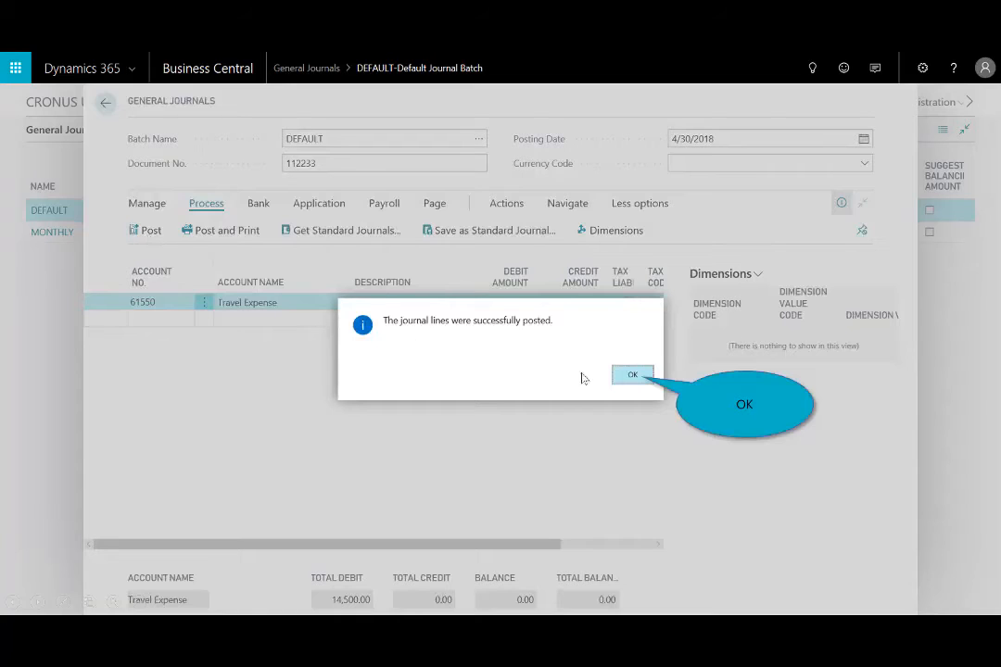
{"action": "left_click", "coordinate": [631, 375]}
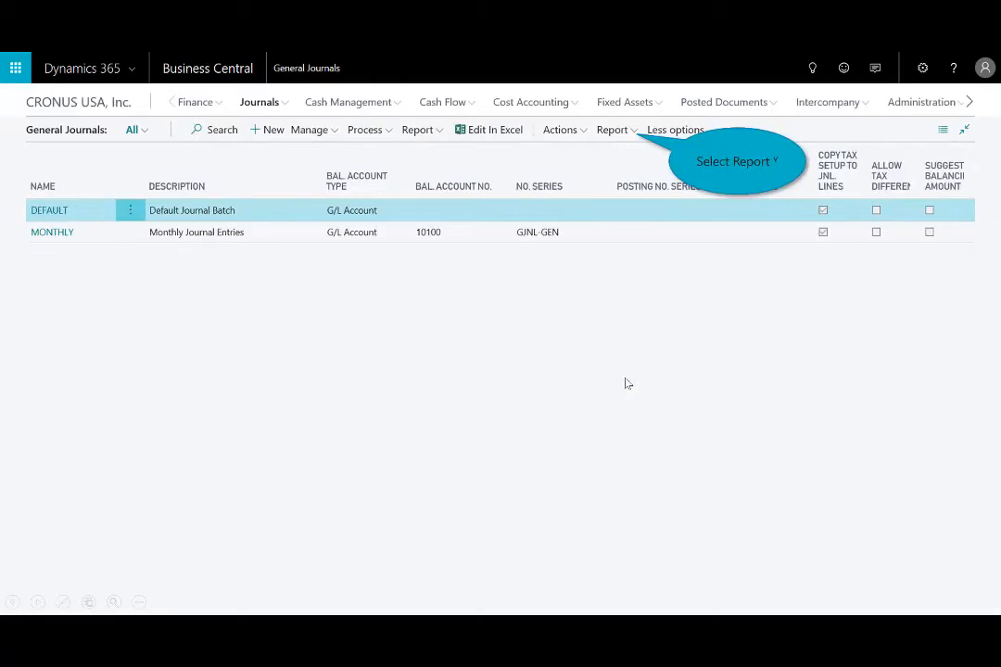
Preview the Trial Balance by Period report for G/L account 61550 and close it.
{"action": "left_click", "coordinate": [637, 134]}
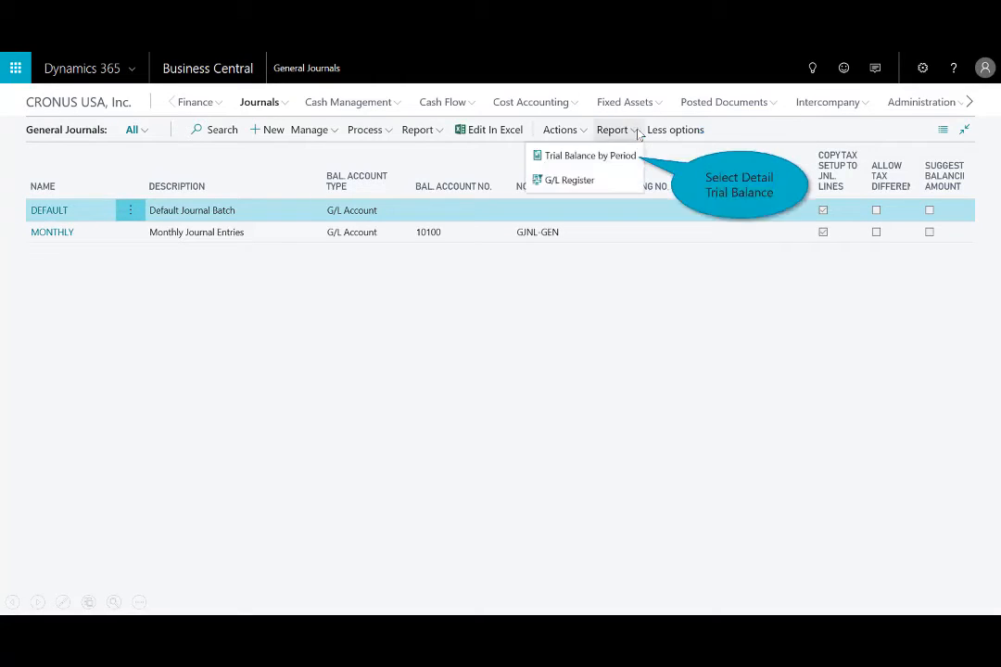
{"action": "left_click", "coordinate": [616, 155]}
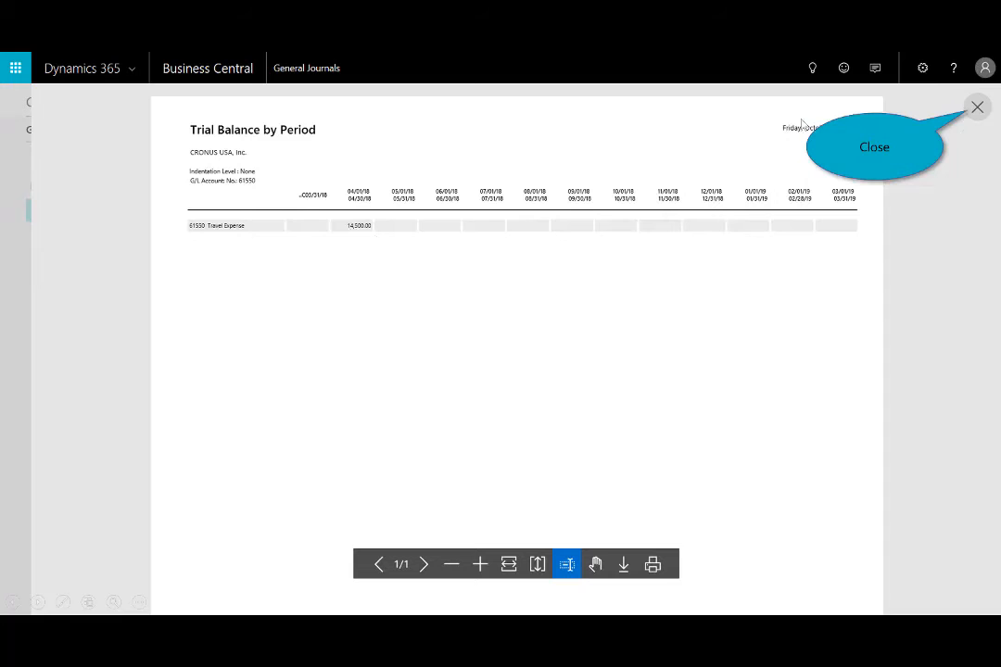
{"action": "left_click", "coordinate": [979, 107]}
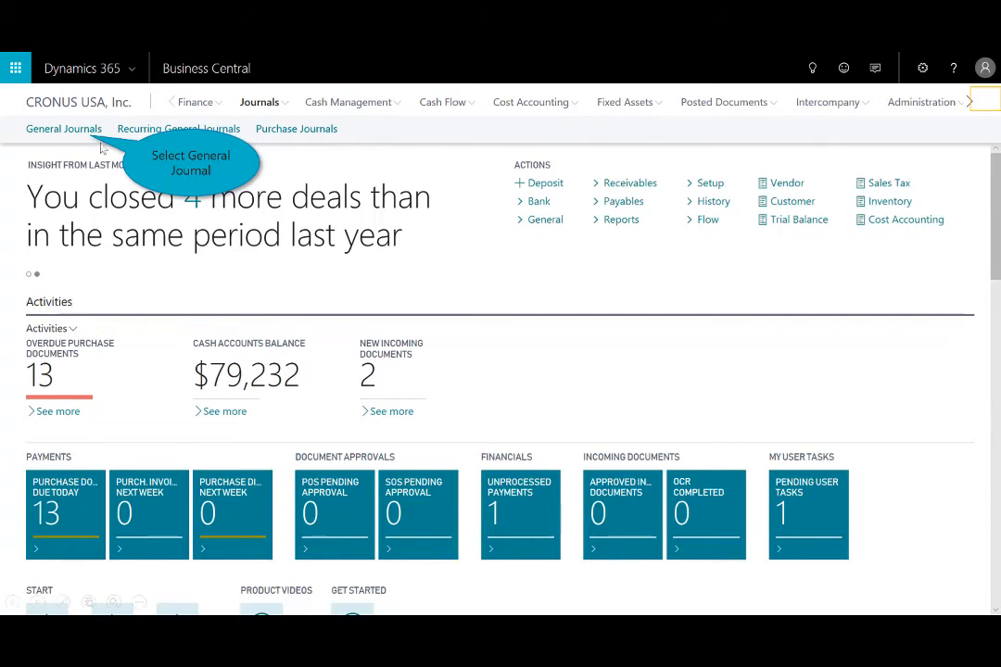
Open the DEFAULT general journal batch and open its lines for editing in Excel.
{"action": "left_click", "coordinate": [74, 131]}
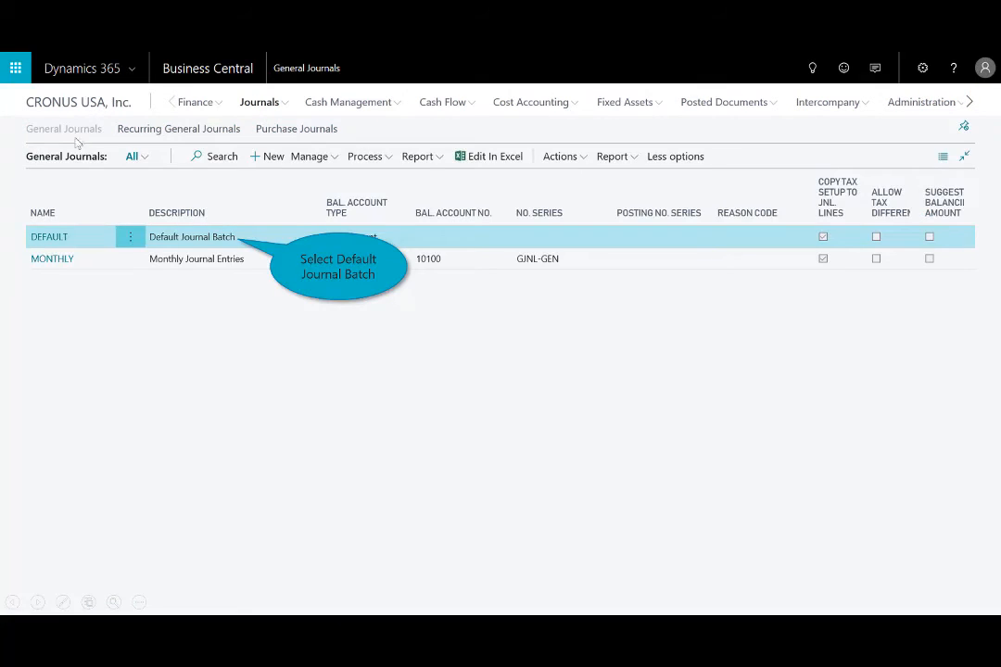
{"action": "left_click", "coordinate": [43, 238]}
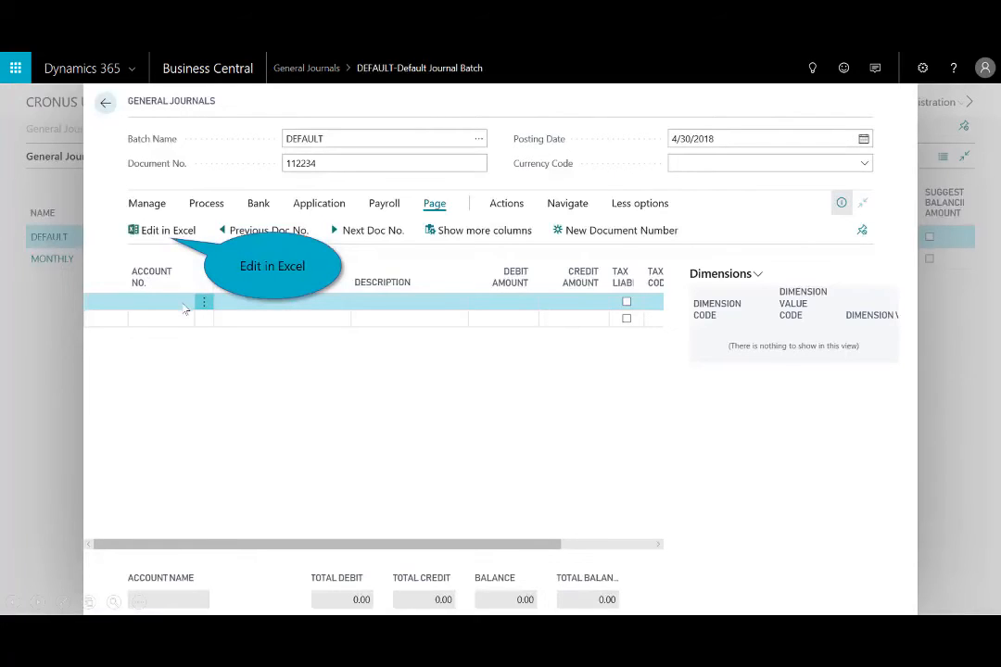
{"action": "left_click", "coordinate": [139, 230]}
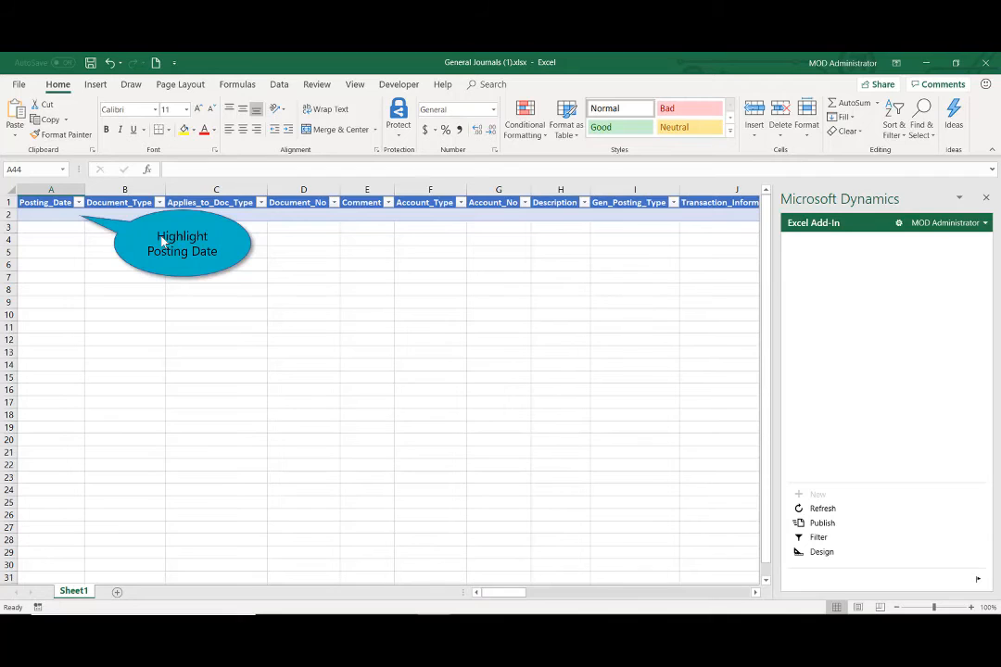
Enter four journal lines dated 4/27/2018 in the Excel sheet, publish them to Business Central, and minimize Excel.
{"action": "left_click", "coordinate": [58, 214]}
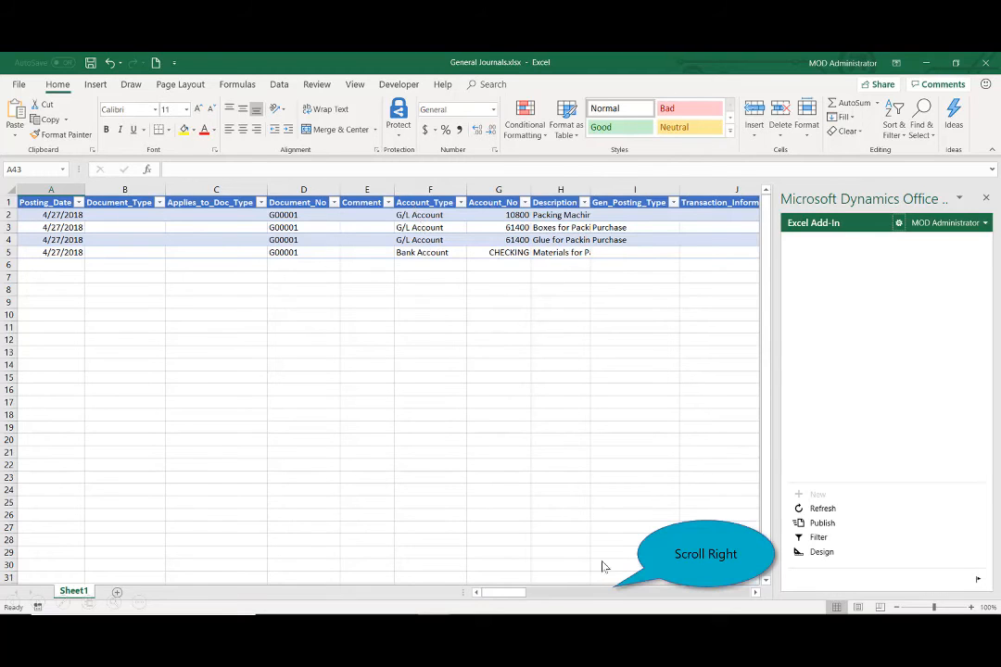
{"action": "scroll", "coordinate": [637, 598], "scroll_direction": "right", "scroll_amount": 17}
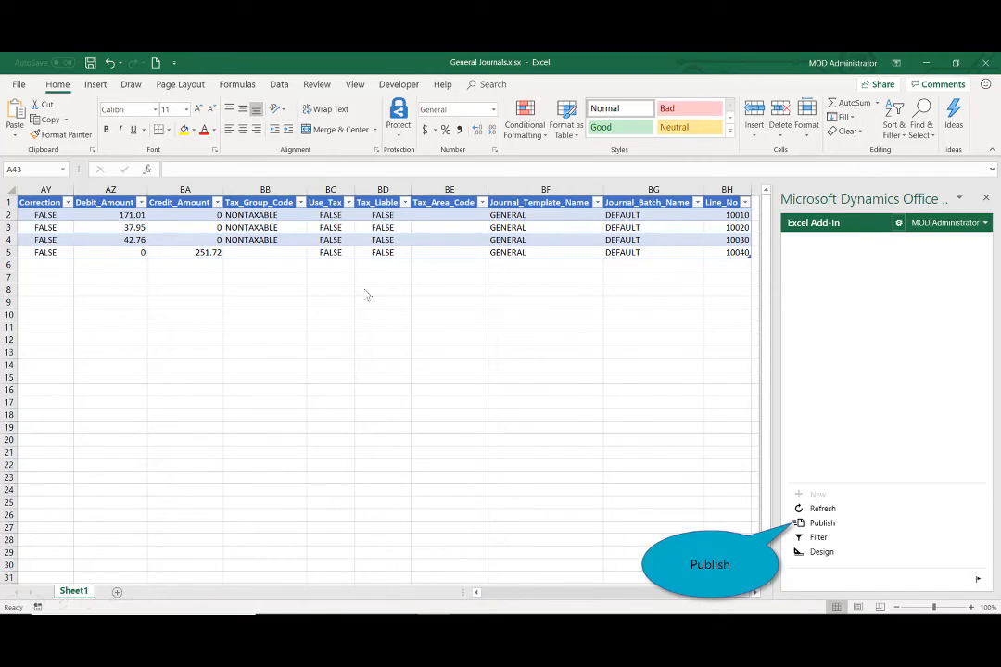
{"action": "left_click", "coordinate": [814, 525]}
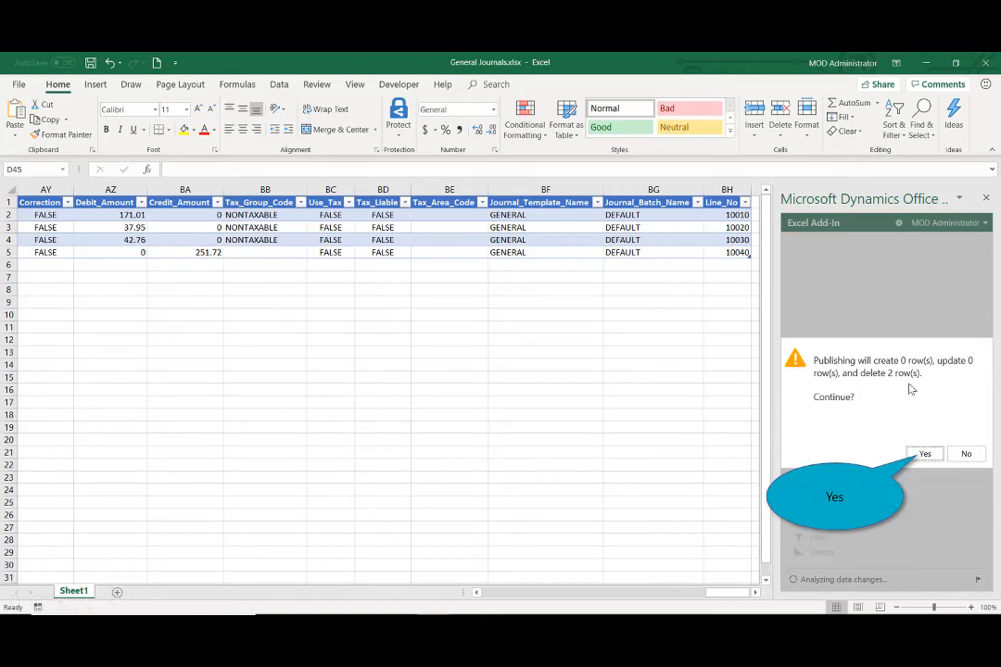
{"action": "left_click", "coordinate": [924, 453]}
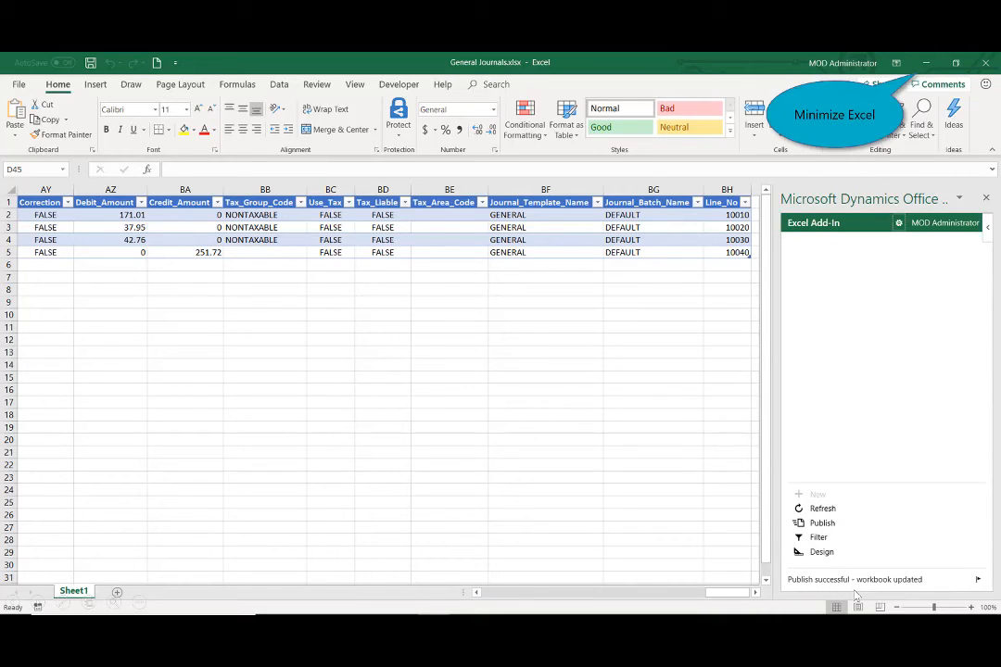
{"action": "left_click", "coordinate": [924, 64]}
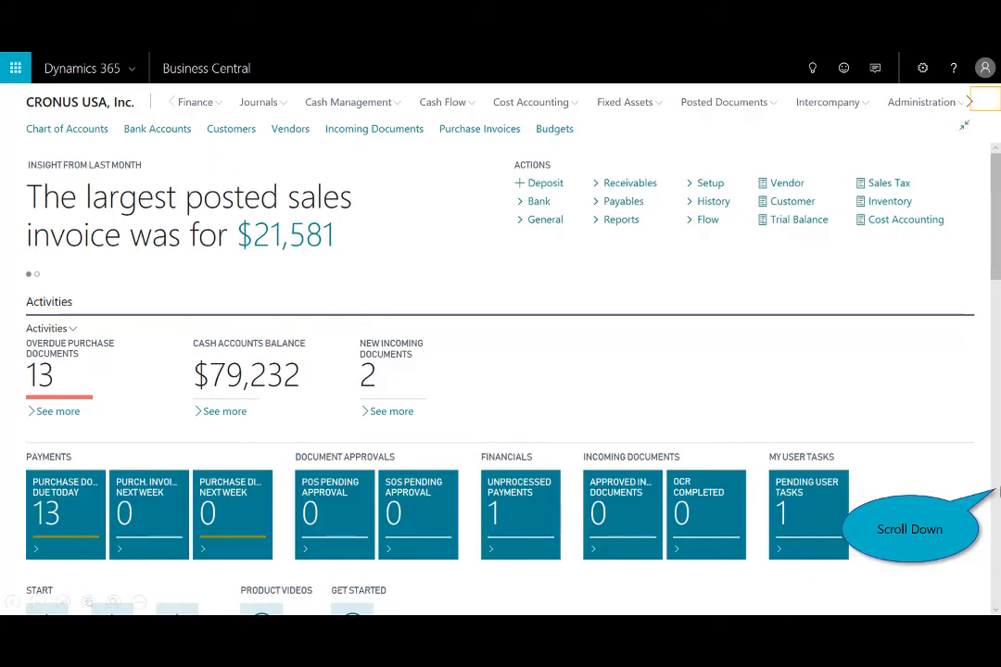
Open the card of account 20100 Accounts Payable from My Accounts, view its ledger entries, and close the entries.
{"action": "scroll", "coordinate": [999, 511], "scroll_direction": "down", "scroll_amount": 5}
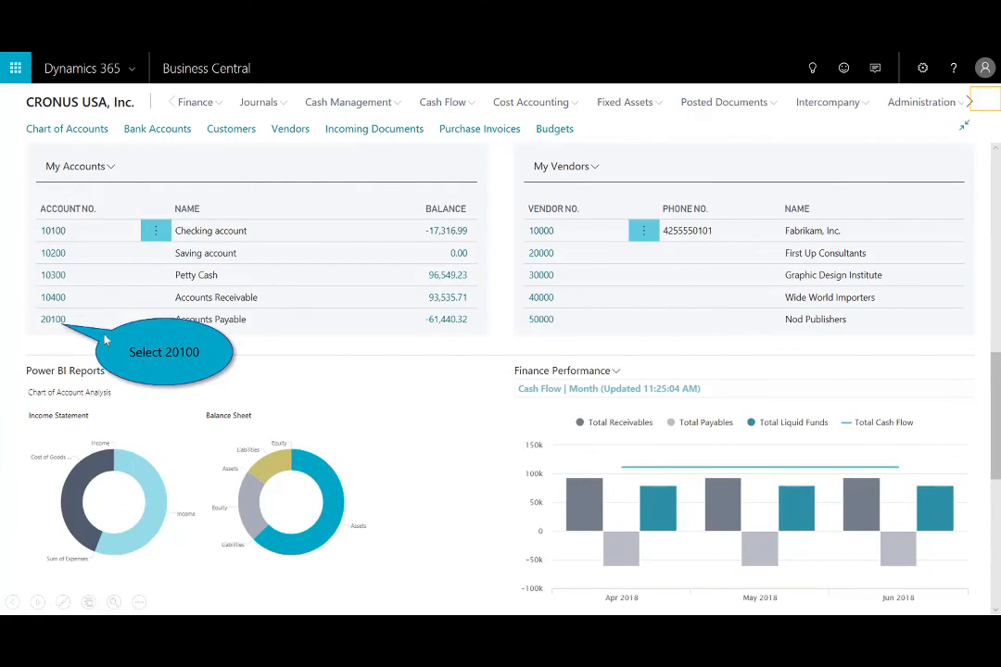
{"action": "left_click", "coordinate": [54, 320]}
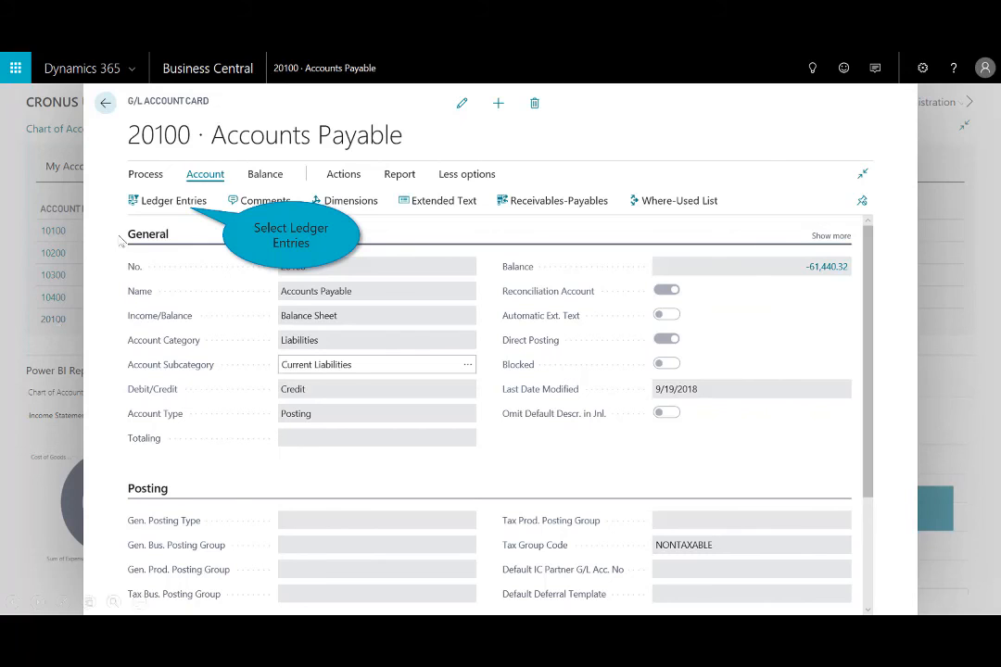
{"action": "left_click", "coordinate": [173, 202]}
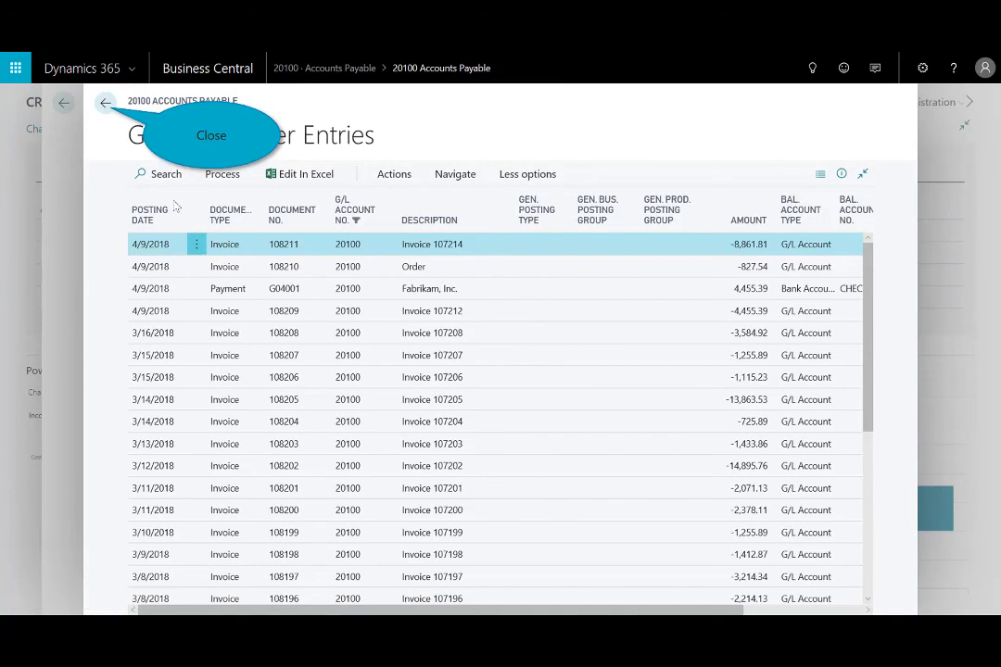
{"action": "left_click", "coordinate": [108, 105]}
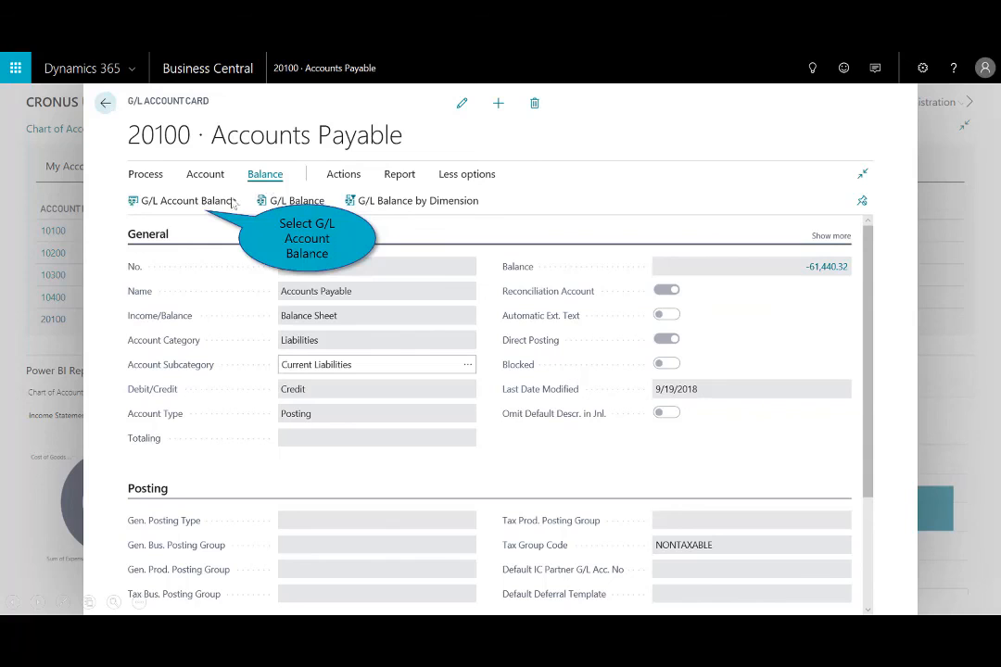
View the Accounts Payable G/L account balance by week as net change, and close the balance page.
{"action": "left_click", "coordinate": [188, 201]}
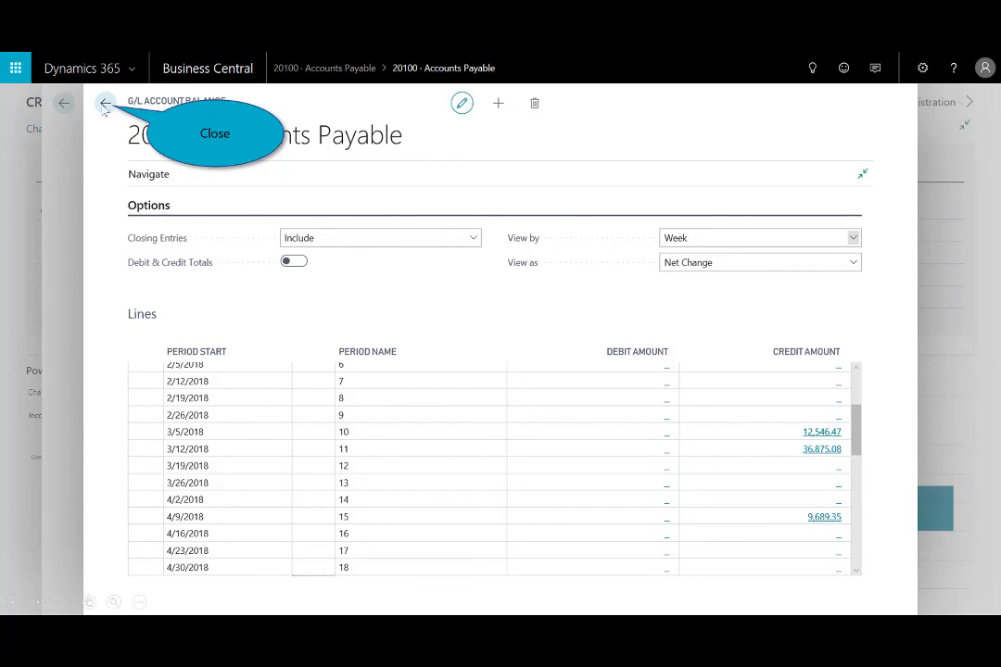
{"action": "left_click", "coordinate": [105, 105]}
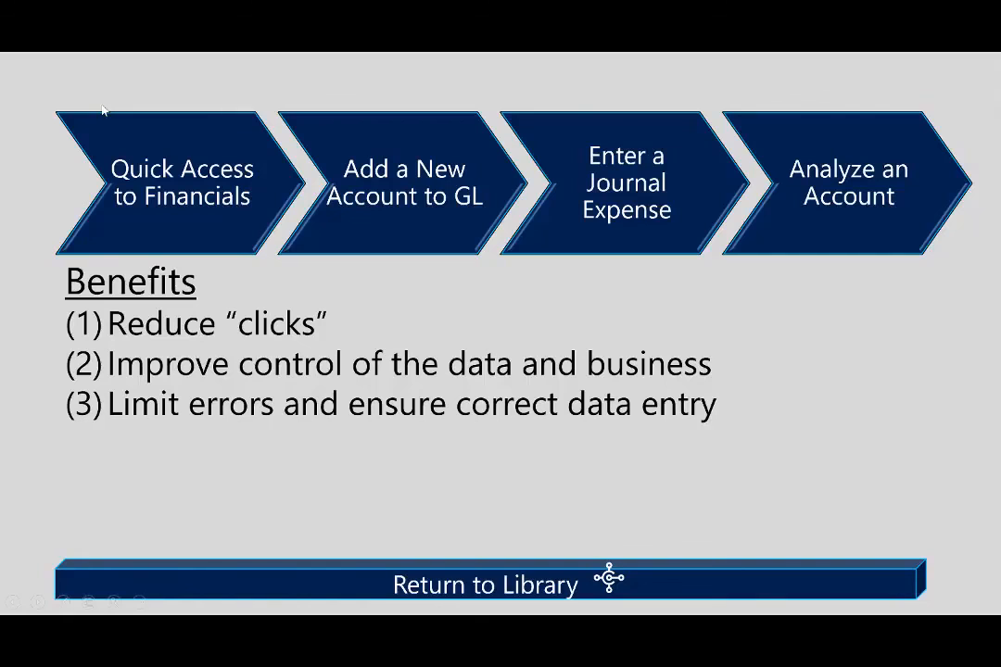